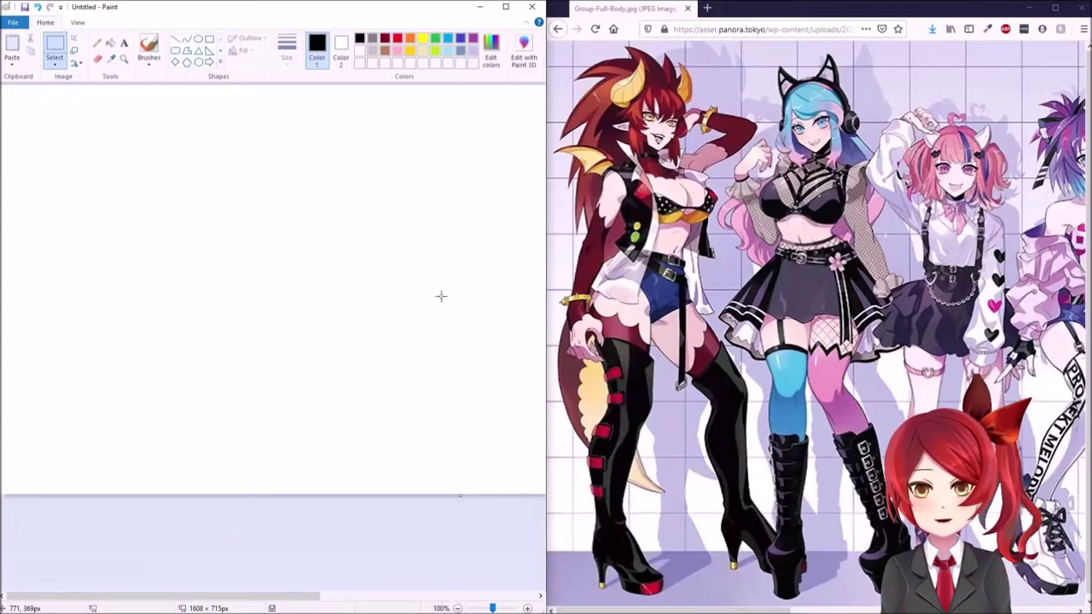
# Step: Sketch the red-haired character's head in black with the Pencil, including the face, fringe, horns, spiky hair and eyes
pyautogui.click(97, 41)
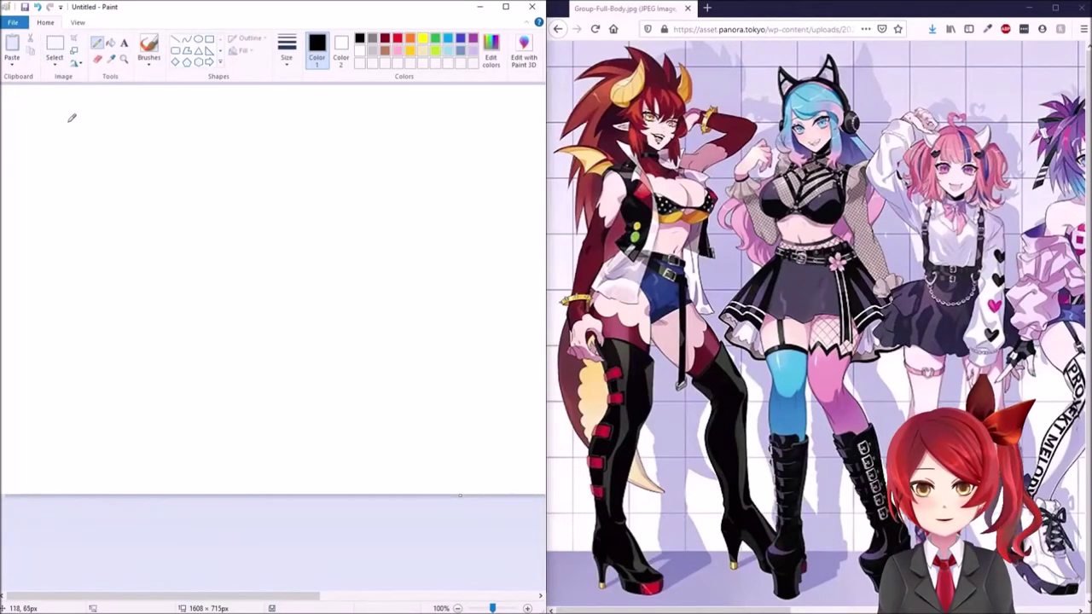
pyautogui.moveTo(80, 142)
pyautogui.mouseDown()
pyautogui.moveTo(98, 189)
pyautogui.moveTo(118, 146)
pyautogui.moveTo(82, 140)
pyautogui.moveTo(92, 147)
pyautogui.moveTo(92, 131)
pyautogui.moveTo(105, 158)
pyautogui.moveTo(106, 129)
pyautogui.moveTo(115, 160)
pyautogui.moveTo(123, 149)
pyautogui.moveTo(101, 120)
pyautogui.moveTo(73, 136)
pyautogui.moveTo(68, 172)
pyautogui.moveTo(51, 178)
pyautogui.moveTo(32, 163)
pyautogui.moveTo(53, 132)
pyautogui.mouseUp()
pyautogui.moveTo(64, 180)
pyautogui.mouseDown()
pyautogui.moveTo(75, 205)
pyautogui.moveTo(76, 175)
pyautogui.mouseUp()
pyautogui.moveTo(112, 167)
pyautogui.mouseDown()
pyautogui.moveTo(112, 187)
pyautogui.moveTo(94, 192)
pyautogui.moveTo(104, 208)
pyautogui.mouseUp()
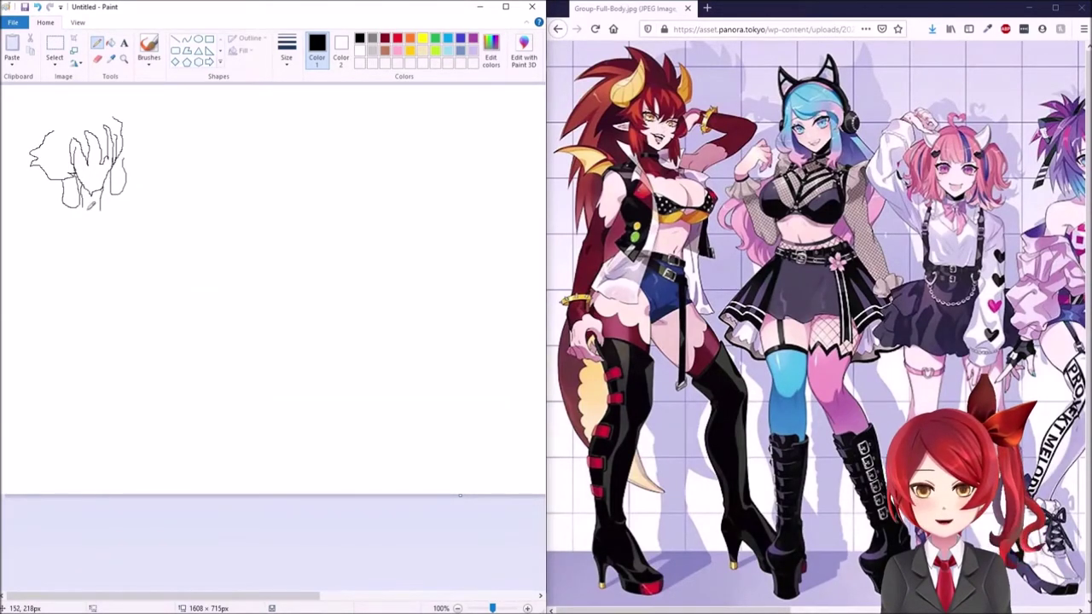
pyautogui.moveTo(58, 122)
pyautogui.mouseDown()
pyautogui.moveTo(83, 127)
pyautogui.moveTo(64, 116)
pyautogui.moveTo(107, 117)
pyautogui.moveTo(137, 100)
pyautogui.moveTo(130, 133)
pyautogui.mouseUp()
pyautogui.moveTo(114, 99)
pyautogui.mouseDown()
pyautogui.moveTo(99, 85)
pyautogui.moveTo(13, 136)
pyautogui.moveTo(14, 208)
pyautogui.moveTo(31, 189)
pyautogui.mouseUp()
pyautogui.moveTo(81, 156)
pyautogui.mouseDown()
pyautogui.moveTo(113, 159)
pyautogui.moveTo(85, 160)
pyautogui.moveTo(102, 159)
pyautogui.moveTo(100, 184)
pyautogui.mouseUp()
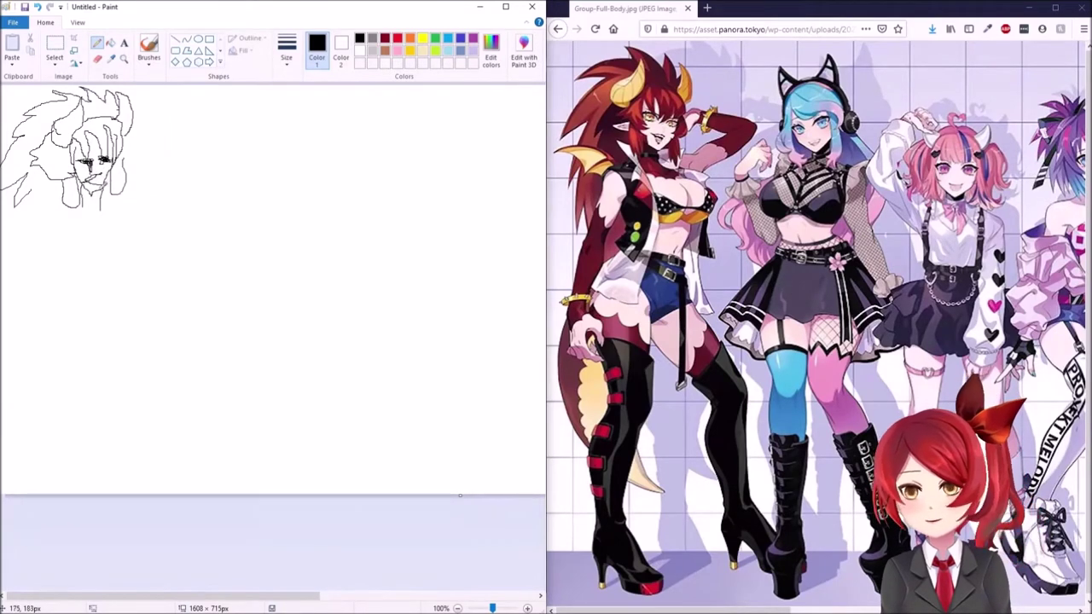
# Step: Draw the red-haired figure's mouth, raised arm and full body outline down to the high-heeled boots
pyautogui.moveTo(103, 187)
pyautogui.mouseDown()
pyautogui.moveTo(112, 170)
pyautogui.moveTo(101, 181)
pyautogui.moveTo(72, 166)
pyautogui.mouseUp()
pyautogui.moveTo(81, 209)
pyautogui.mouseDown()
pyautogui.moveTo(34, 207)
pyautogui.moveTo(11, 260)
pyautogui.moveTo(10, 359)
pyautogui.moveTo(31, 398)
pyautogui.moveTo(58, 389)
pyautogui.moveTo(56, 373)
pyautogui.moveTo(37, 362)
pyautogui.moveTo(46, 229)
pyautogui.moveTo(62, 305)
pyautogui.moveTo(2, 342)
pyautogui.moveTo(15, 411)
pyautogui.moveTo(37, 443)
pyautogui.moveTo(34, 492)
pyautogui.moveTo(60, 480)
pyautogui.moveTo(32, 477)
pyautogui.moveTo(47, 487)
pyautogui.moveTo(56, 475)
pyautogui.moveTo(57, 371)
pyautogui.moveTo(75, 384)
pyautogui.moveTo(81, 488)
pyautogui.moveTo(93, 470)
pyautogui.moveTo(119, 482)
pyautogui.moveTo(93, 461)
pyautogui.moveTo(103, 337)
pyautogui.moveTo(93, 305)
pyautogui.moveTo(96, 279)
pyautogui.moveTo(130, 238)
pyautogui.moveTo(61, 247)
pyautogui.moveTo(88, 285)
pyautogui.moveTo(89, 245)
pyautogui.moveTo(188, 175)
pyautogui.moveTo(124, 158)
pyautogui.mouseUp()
pyautogui.moveTo(94, 206)
pyautogui.mouseDown()
pyautogui.moveTo(101, 180)
pyautogui.moveTo(151, 181)
pyautogui.moveTo(130, 161)
pyautogui.mouseUp()
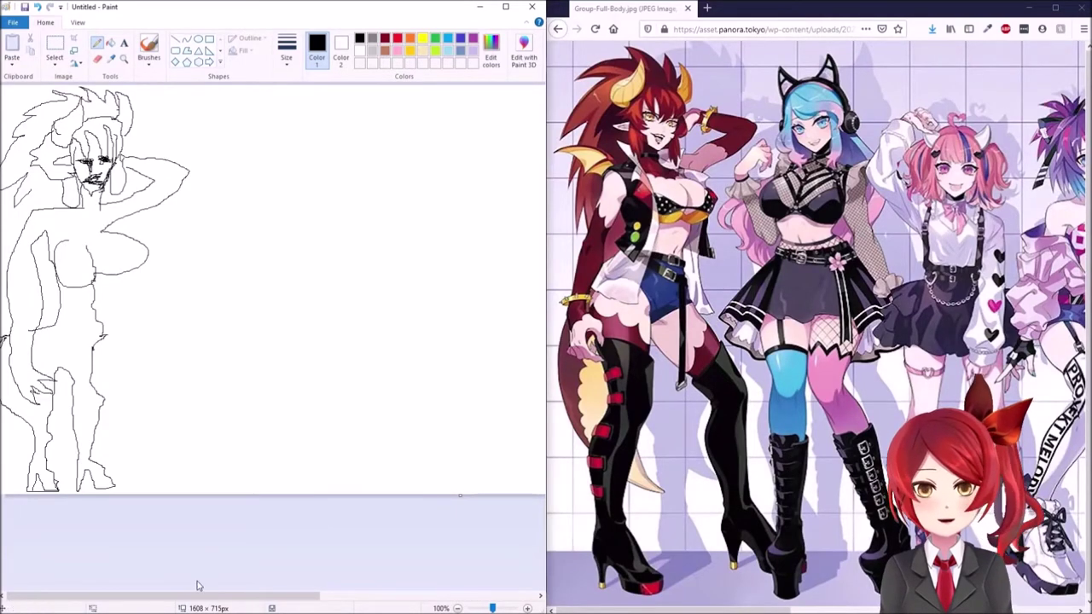
# Step: Draw the bikini top, waistline, shorts and crossed belts on the red-haired figure
pyautogui.moveTo(57, 254)
pyautogui.mouseDown()
pyautogui.moveTo(124, 263)
pyautogui.moveTo(142, 249)
pyautogui.mouseUp()
pyautogui.moveTo(58, 276)
pyautogui.mouseDown()
pyautogui.moveTo(152, 255)
pyautogui.moveTo(60, 269)
pyautogui.moveTo(143, 251)
pyautogui.moveTo(107, 290)
pyautogui.moveTo(104, 333)
pyautogui.mouseUp()
pyautogui.moveTo(59, 308); pyautogui.dragTo(101, 309)
pyautogui.moveTo(41, 331)
pyautogui.mouseDown()
pyautogui.moveTo(72, 355)
pyautogui.moveTo(63, 311)
pyautogui.moveTo(65, 325)
pyautogui.moveTo(102, 328)
pyautogui.mouseUp()
pyautogui.moveTo(60, 328)
pyautogui.mouseDown()
pyautogui.moveTo(103, 315)
pyautogui.moveTo(104, 336)
pyautogui.moveTo(69, 331)
pyautogui.mouseUp()
pyautogui.moveTo(84, 321); pyautogui.dragTo(73, 341)
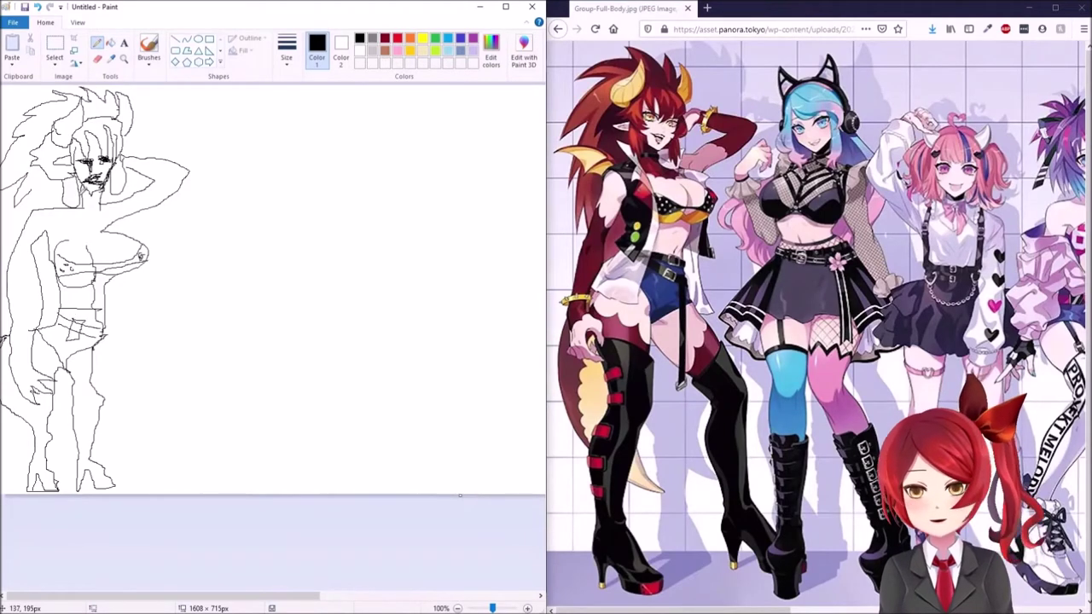
# Step: Add the open vest with its collar to the red-haired figure and a small heart beside the head
pyautogui.moveTo(45, 194)
pyautogui.mouseDown()
pyautogui.moveTo(62, 219)
pyautogui.moveTo(52, 348)
pyautogui.mouseUp()
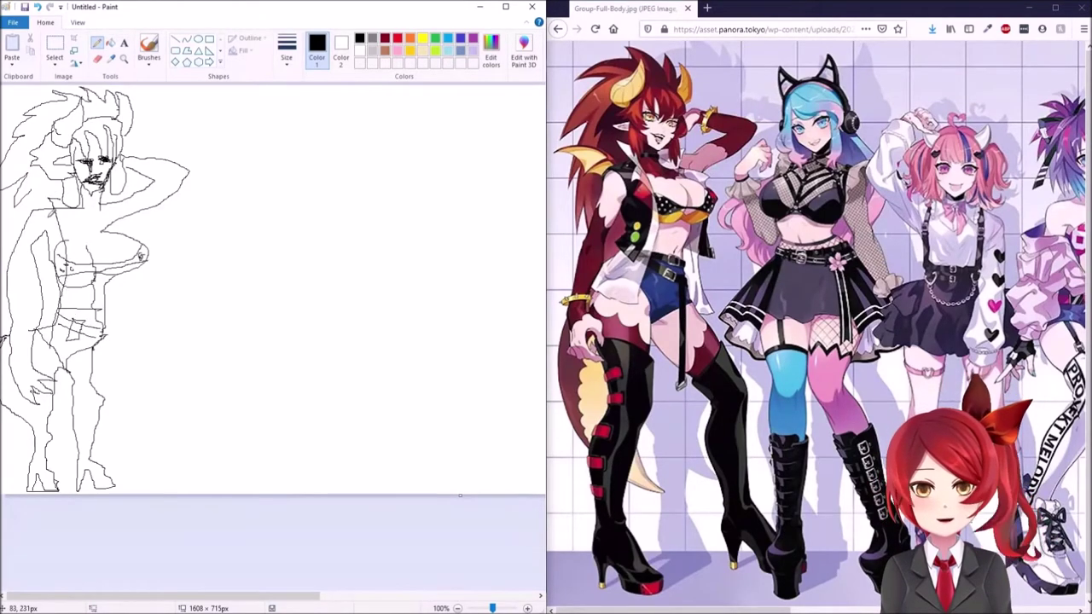
pyautogui.moveTo(49, 208)
pyautogui.mouseDown()
pyautogui.moveTo(30, 213)
pyautogui.moveTo(47, 260)
pyautogui.moveTo(33, 328)
pyautogui.mouseUp()
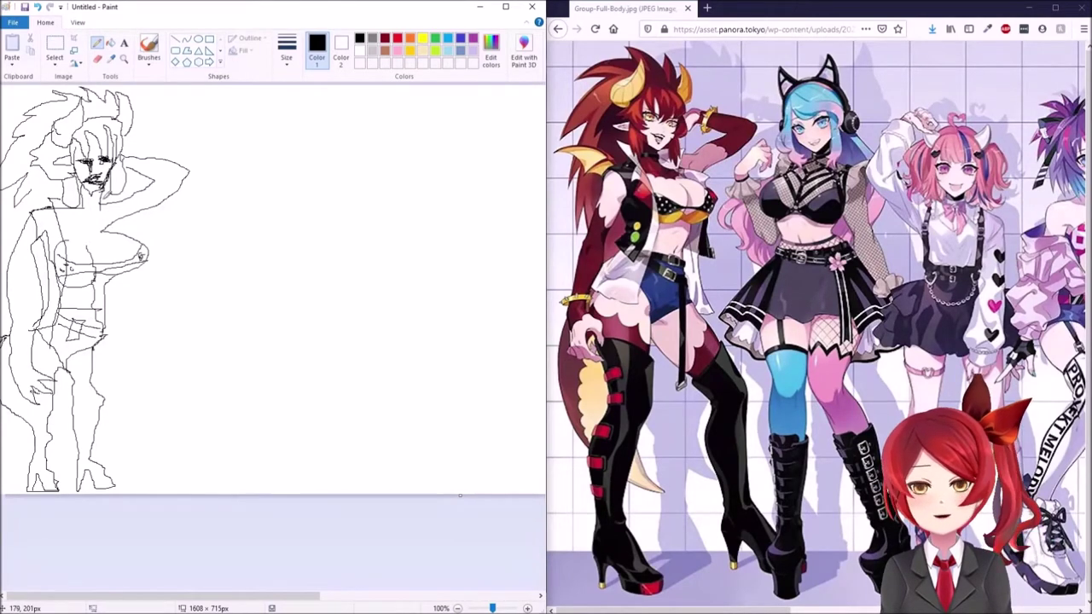
pyautogui.moveTo(102, 197)
pyautogui.mouseDown()
pyautogui.moveTo(130, 189)
pyautogui.moveTo(111, 219)
pyautogui.moveTo(114, 288)
pyautogui.mouseUp()
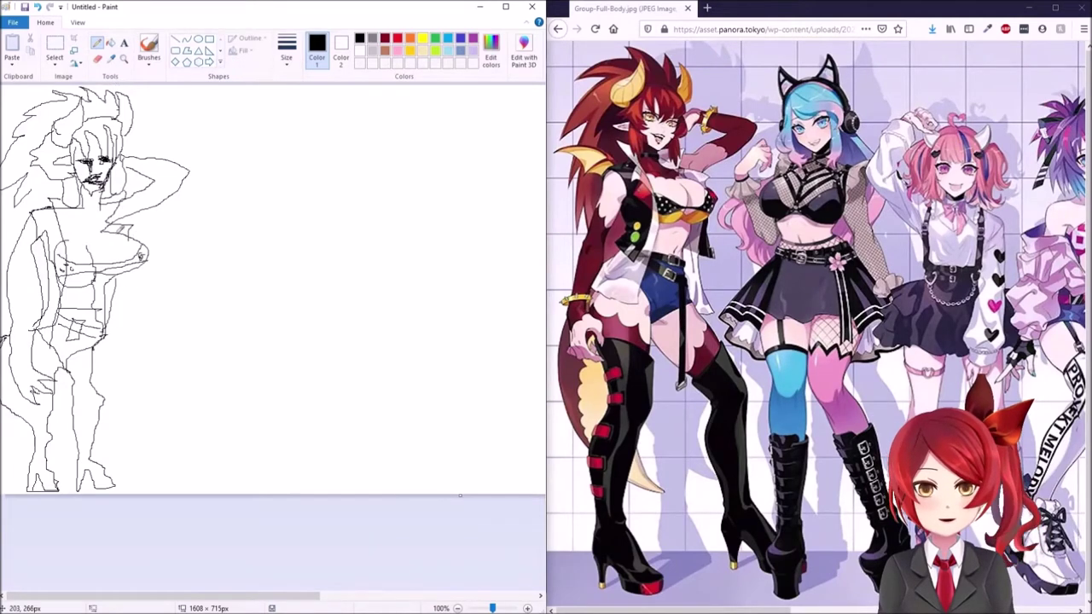
pyautogui.moveTo(83, 209)
pyautogui.mouseDown()
pyautogui.moveTo(101, 209)
pyautogui.moveTo(71, 225)
pyautogui.moveTo(112, 220)
pyautogui.mouseUp()
pyautogui.moveTo(149, 146)
pyautogui.mouseDown()
pyautogui.moveTo(164, 130)
pyautogui.moveTo(145, 152)
pyautogui.mouseUp()
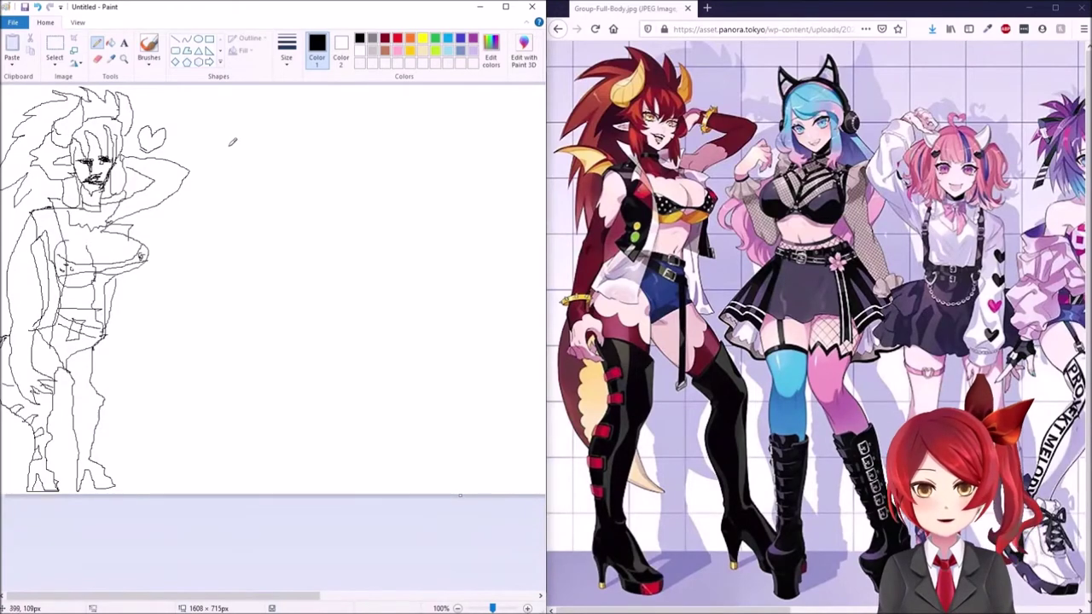
# Step: Sketch the blue-haired character's head beside the first figure, with face, hair, cat-ear headphones and eyes
pyautogui.moveTo(242, 137)
pyautogui.mouseDown()
pyautogui.moveTo(260, 186)
pyautogui.moveTo(297, 162)
pyautogui.mouseUp()
pyautogui.moveTo(242, 136)
pyautogui.mouseDown()
pyautogui.moveTo(294, 129)
pyautogui.moveTo(310, 150)
pyautogui.mouseUp()
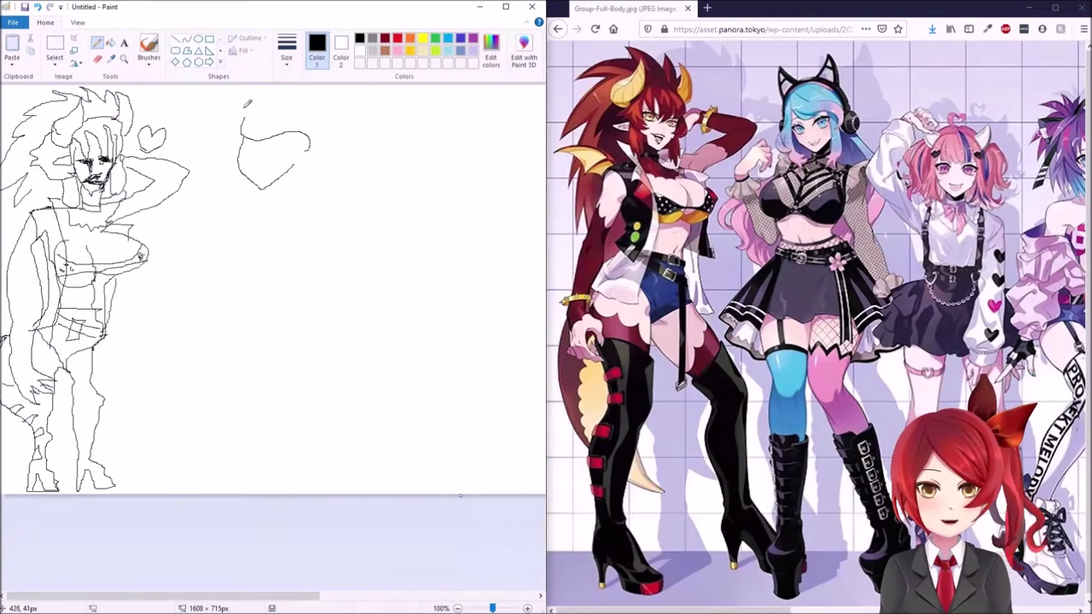
pyautogui.moveTo(224, 147)
pyautogui.mouseDown()
pyautogui.moveTo(237, 111)
pyautogui.moveTo(315, 106)
pyautogui.moveTo(328, 125)
pyautogui.mouseUp()
pyautogui.moveTo(238, 104); pyautogui.dragTo(254, 102)
pyautogui.moveTo(315, 106); pyautogui.dragTo(331, 104)
pyautogui.moveTo(224, 147)
pyautogui.mouseDown()
pyautogui.moveTo(215, 190)
pyautogui.moveTo(237, 186)
pyautogui.moveTo(222, 191)
pyautogui.mouseUp()
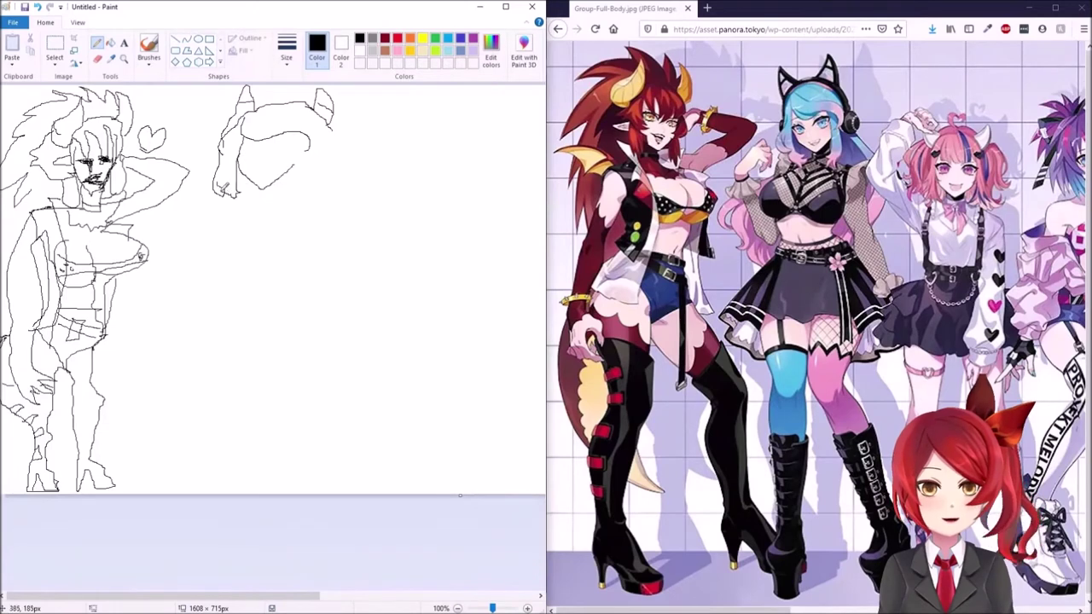
pyautogui.moveTo(295, 134)
pyautogui.mouseDown()
pyautogui.moveTo(296, 205)
pyautogui.moveTo(306, 134)
pyautogui.moveTo(325, 157)
pyautogui.mouseUp()
pyautogui.moveTo(255, 114); pyautogui.dragTo(317, 136)
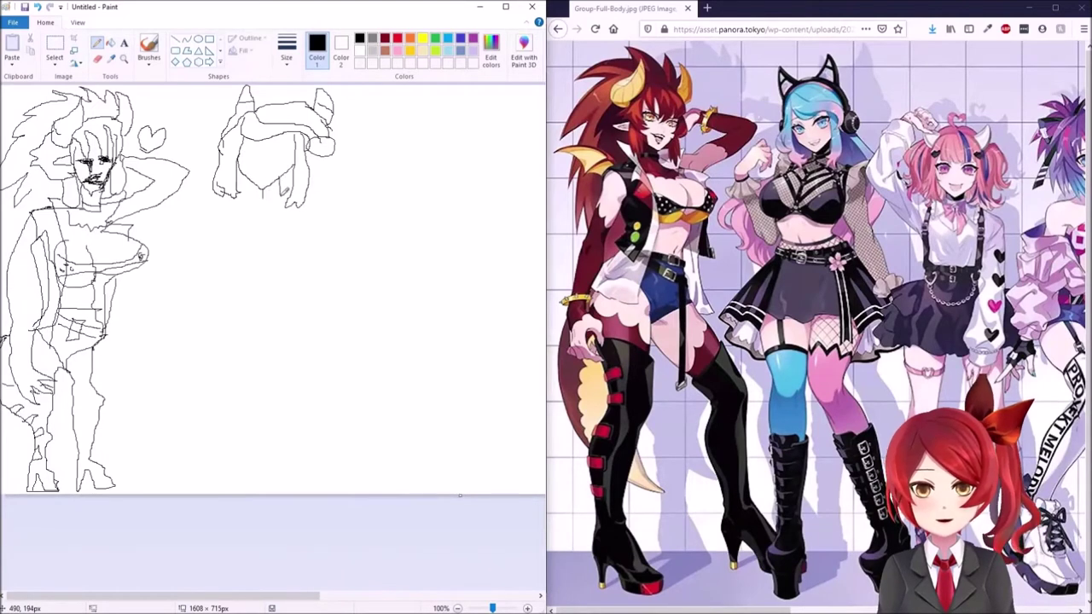
pyautogui.moveTo(244, 148)
pyautogui.mouseDown()
pyautogui.moveTo(276, 157)
pyautogui.moveTo(296, 137)
pyautogui.moveTo(253, 143)
pyautogui.mouseUp()
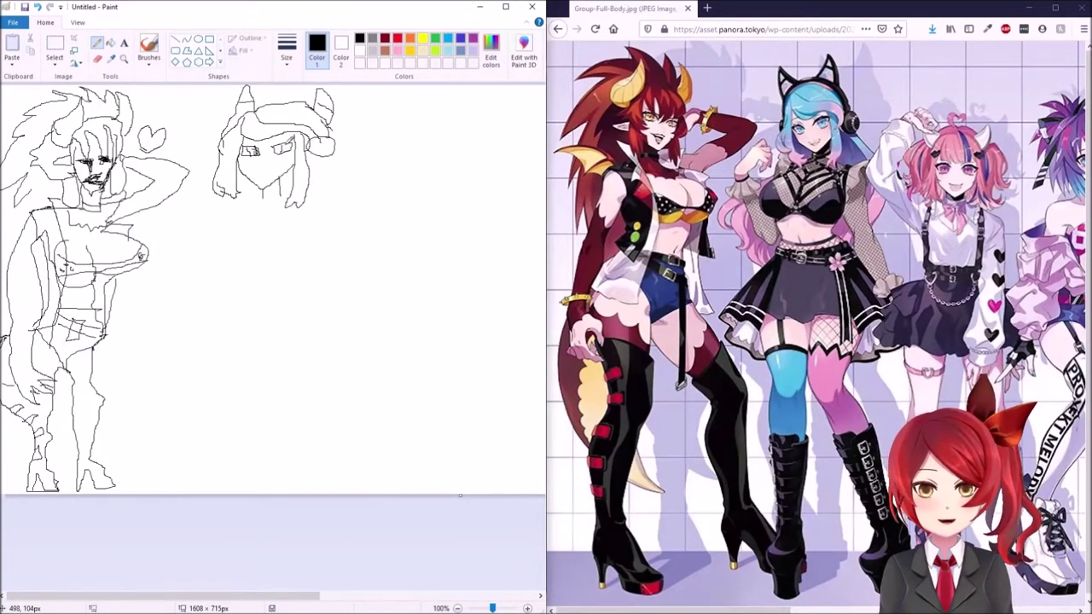
# Step: Draw the blue-haired figure's mouth, chest and both arms with ruffled cuffs and hands
pyautogui.moveTo(262, 173)
pyautogui.mouseDown()
pyautogui.moveTo(275, 169)
pyautogui.moveTo(263, 164)
pyautogui.moveTo(223, 205)
pyautogui.moveTo(305, 220)
pyautogui.moveTo(355, 274)
pyautogui.moveTo(359, 299)
pyautogui.mouseUp()
pyautogui.moveTo(309, 243)
pyautogui.mouseDown()
pyautogui.moveTo(345, 308)
pyautogui.moveTo(339, 321)
pyautogui.moveTo(382, 331)
pyautogui.mouseUp()
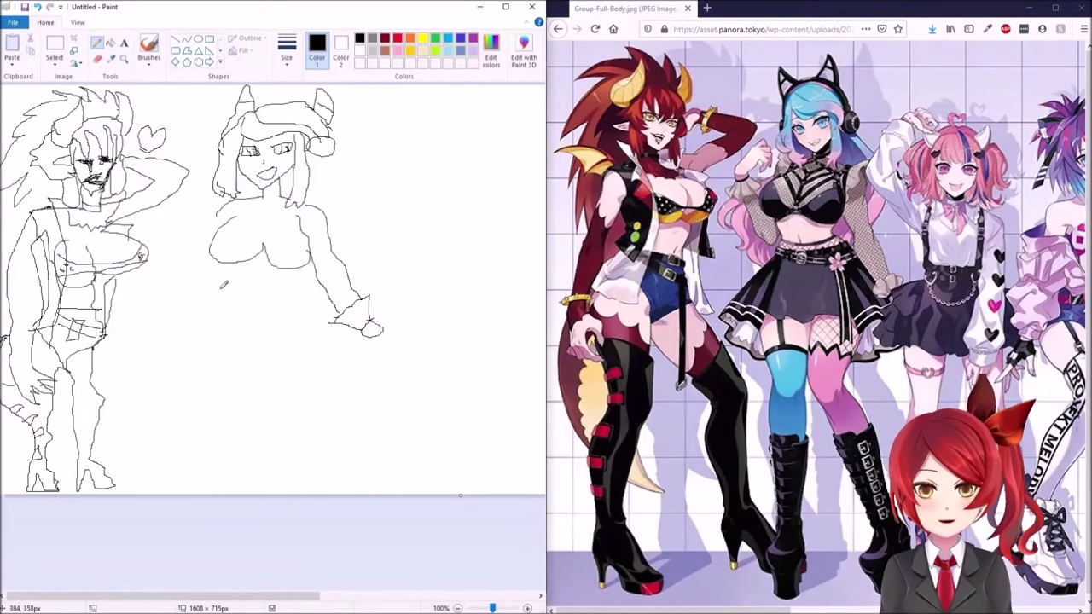
pyautogui.moveTo(213, 256)
pyautogui.mouseDown()
pyautogui.moveTo(190, 207)
pyautogui.moveTo(204, 224)
pyautogui.moveTo(181, 232)
pyautogui.moveTo(217, 263)
pyautogui.mouseUp()
pyautogui.moveTo(219, 215)
pyautogui.mouseDown()
pyautogui.moveTo(219, 234)
pyautogui.moveTo(198, 200)
pyautogui.moveTo(204, 214)
pyautogui.mouseUp()
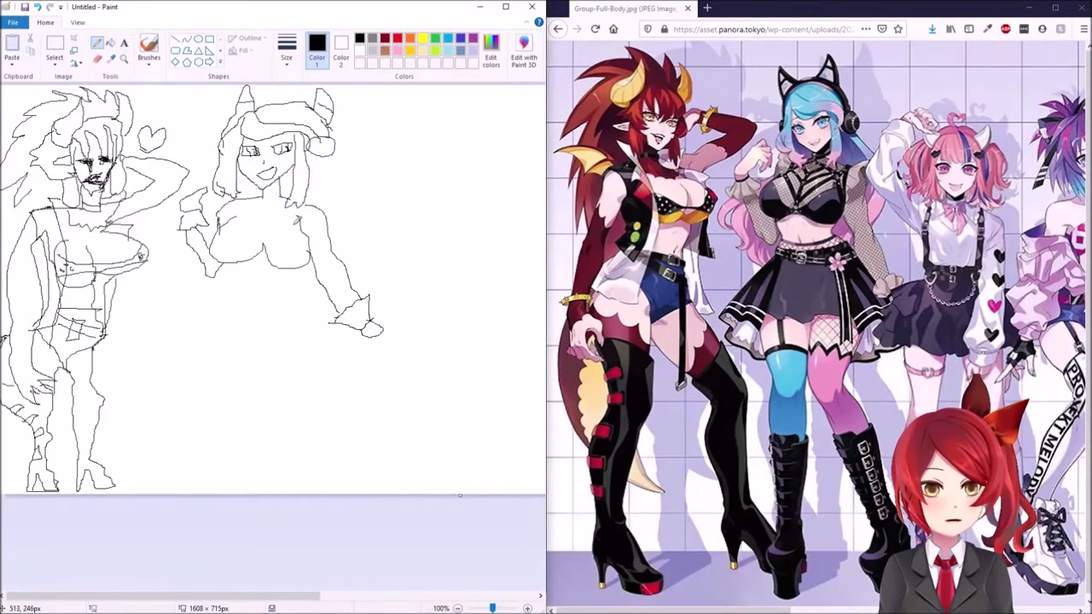
# Step: Draw the blue-haired figure's waist, belt and the strap hanging from it
pyautogui.moveTo(226, 271); pyautogui.dragTo(228, 302)
pyautogui.moveTo(288, 264); pyautogui.dragTo(298, 295)
pyautogui.moveTo(228, 304)
pyautogui.mouseDown()
pyautogui.moveTo(299, 300)
pyautogui.moveTo(278, 334)
pyautogui.moveTo(288, 376)
pyautogui.moveTo(295, 304)
pyautogui.mouseUp()
pyautogui.moveTo(276, 304); pyautogui.dragTo(267, 312)
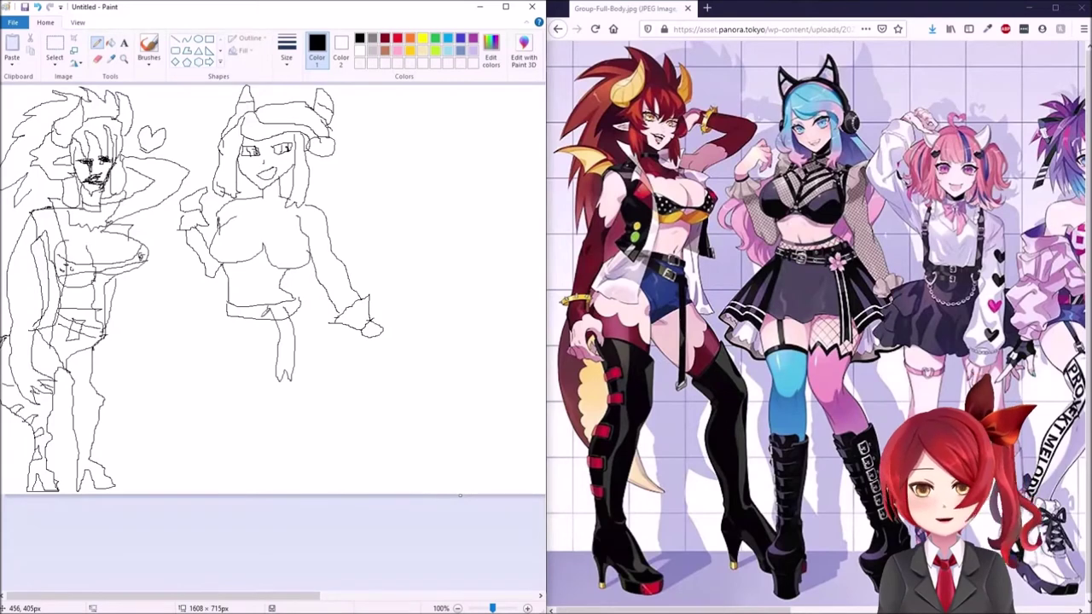
# Step: Draw the blue-haired figure's pleated, frilled skirt with the belt flower, and the legs below it
pyautogui.moveTo(211, 321)
pyautogui.mouseDown()
pyautogui.moveTo(171, 380)
pyautogui.moveTo(229, 425)
pyautogui.moveTo(222, 475)
pyautogui.moveTo(249, 467)
pyautogui.moveTo(271, 349)
pyautogui.moveTo(317, 478)
pyautogui.moveTo(293, 380)
pyautogui.mouseUp()
pyautogui.moveTo(299, 314); pyautogui.dragTo(294, 369)
pyautogui.moveTo(203, 398); pyautogui.dragTo(229, 400)
pyautogui.moveTo(170, 377); pyautogui.dragTo(350, 362)
pyautogui.moveTo(300, 304); pyautogui.dragTo(351, 363)
pyautogui.moveTo(227, 324); pyautogui.dragTo(193, 375)
pyautogui.moveTo(250, 325); pyautogui.dragTo(246, 376)
pyautogui.moveTo(278, 310); pyautogui.dragTo(266, 310)
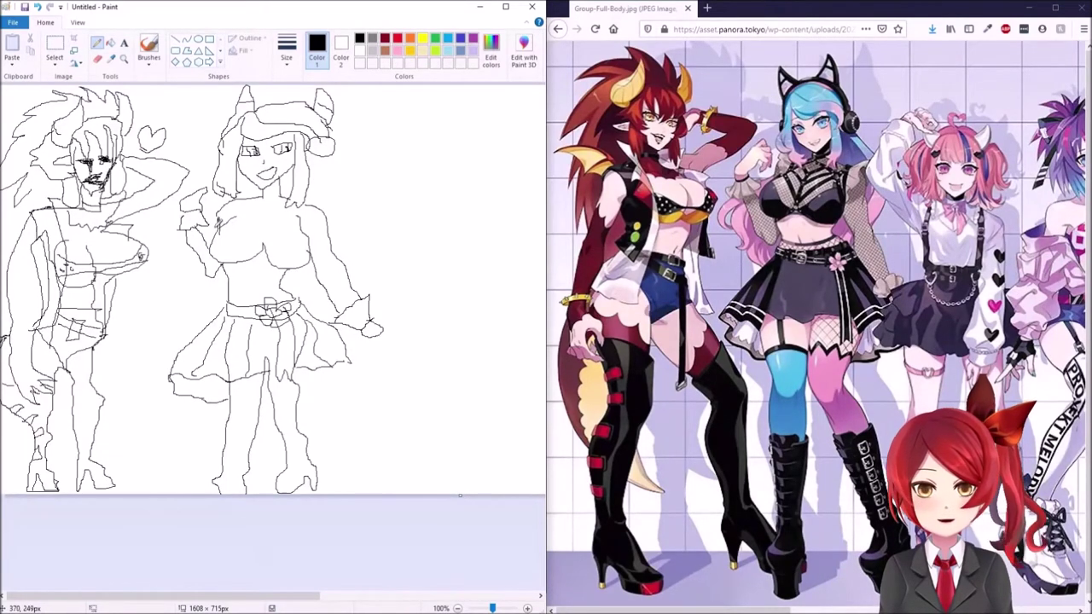
# Step: Add the top's lower edge, shoulder lines and centre strap across the blue-haired figure's chest
pyautogui.moveTo(218, 241); pyautogui.dragTo(314, 238)
pyautogui.moveTo(267, 196)
pyautogui.mouseDown()
pyautogui.moveTo(275, 190)
pyautogui.moveTo(219, 225)
pyautogui.mouseUp()
pyautogui.moveTo(266, 200)
pyautogui.mouseDown()
pyautogui.moveTo(300, 217)
pyautogui.moveTo(261, 229)
pyautogui.moveTo(262, 242)
pyautogui.mouseUp()
pyautogui.moveTo(266, 201)
pyautogui.mouseDown()
pyautogui.moveTo(263, 238)
pyautogui.moveTo(259, 229)
pyautogui.mouseUp()
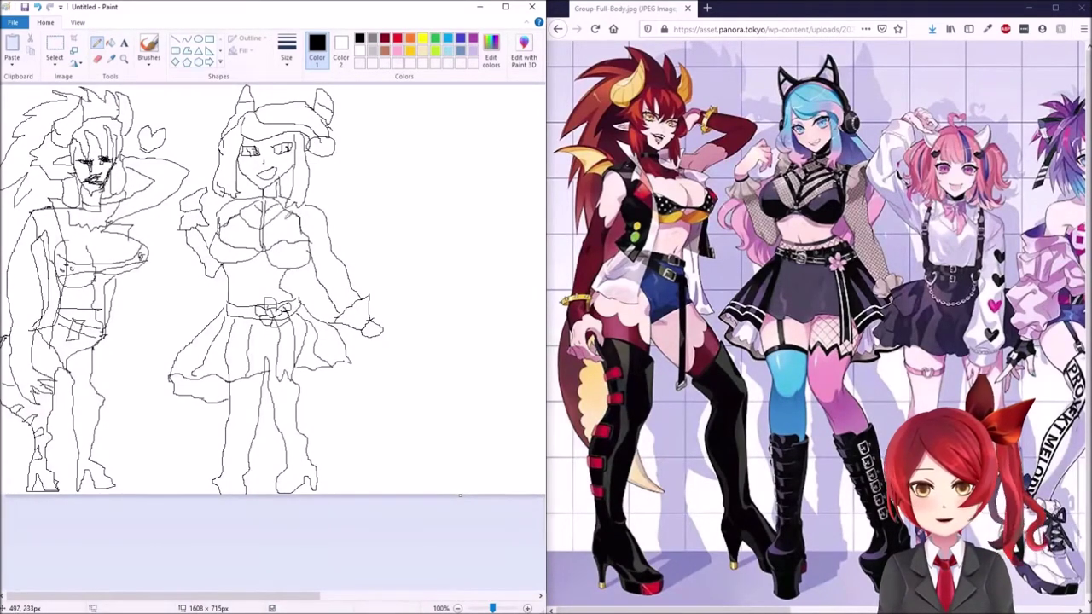
# Step: Add stocking and boot details to the blue-haired figure and draw the long hair flowing behind the arms
pyautogui.moveTo(228, 399)
pyautogui.mouseDown()
pyautogui.moveTo(254, 397)
pyautogui.moveTo(243, 393)
pyautogui.moveTo(263, 420)
pyautogui.moveTo(296, 397)
pyautogui.moveTo(282, 399)
pyautogui.moveTo(290, 456)
pyautogui.moveTo(319, 476)
pyautogui.mouseUp()
pyautogui.moveTo(299, 377)
pyautogui.mouseDown()
pyautogui.moveTo(345, 363)
pyautogui.moveTo(344, 373)
pyautogui.mouseUp()
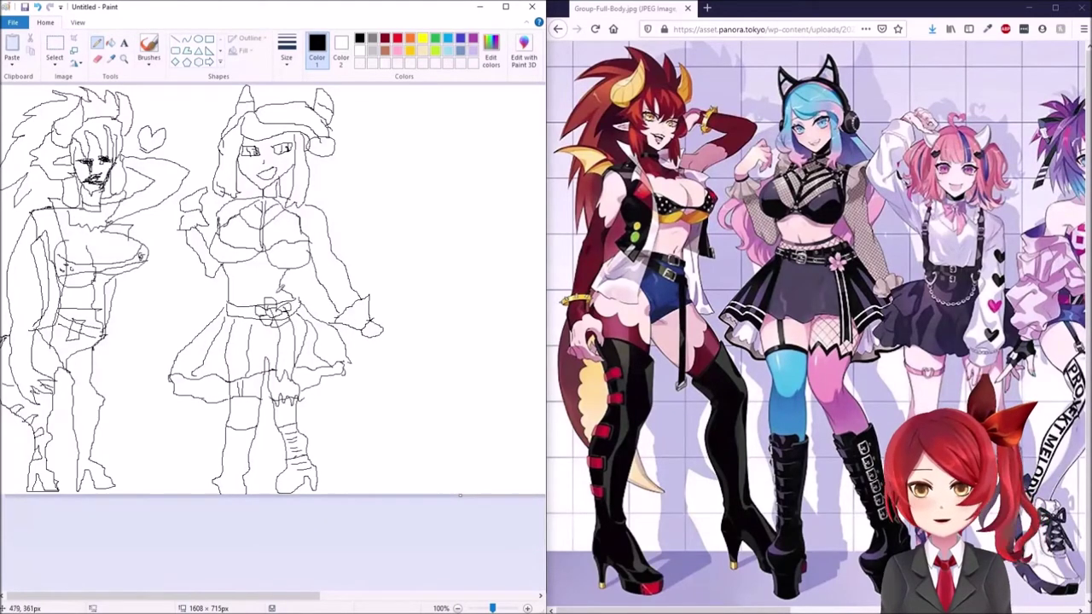
pyautogui.moveTo(331, 160); pyautogui.dragTo(339, 246)
pyautogui.moveTo(181, 232); pyautogui.dragTo(219, 274)
pyautogui.moveTo(323, 160); pyautogui.dragTo(342, 246)
# Step: Sketch the pink-haired character's head on the empty canvas beside the second figure, with face, fringe, horns, eyes and mouth
pyautogui.moveTo(245, 597); pyautogui.dragTo(329, 599)
pyautogui.moveTo(666, 610); pyautogui.dragTo(748, 610)
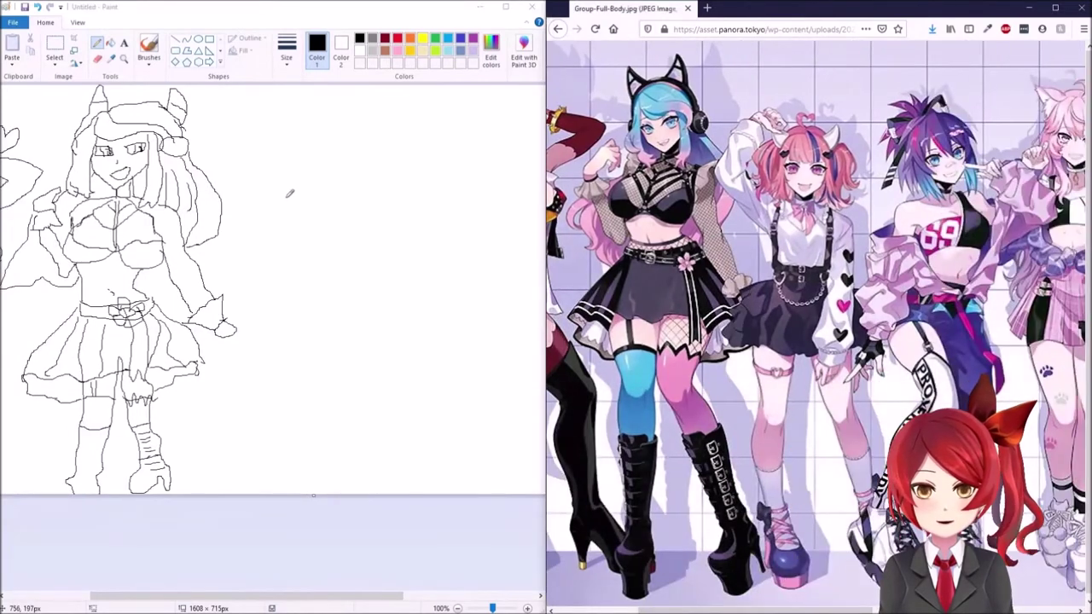
pyautogui.moveTo(295, 208); pyautogui.dragTo(344, 202)
pyautogui.moveTo(299, 172)
pyautogui.mouseDown()
pyautogui.moveTo(345, 203)
pyautogui.moveTo(278, 150)
pyautogui.mouseUp()
pyautogui.moveTo(348, 173); pyautogui.dragTo(374, 154)
pyautogui.moveTo(307, 215)
pyautogui.mouseDown()
pyautogui.moveTo(345, 206)
pyautogui.moveTo(319, 224)
pyautogui.moveTo(339, 227)
pyautogui.mouseUp()
pyautogui.moveTo(319, 206); pyautogui.dragTo(305, 212)
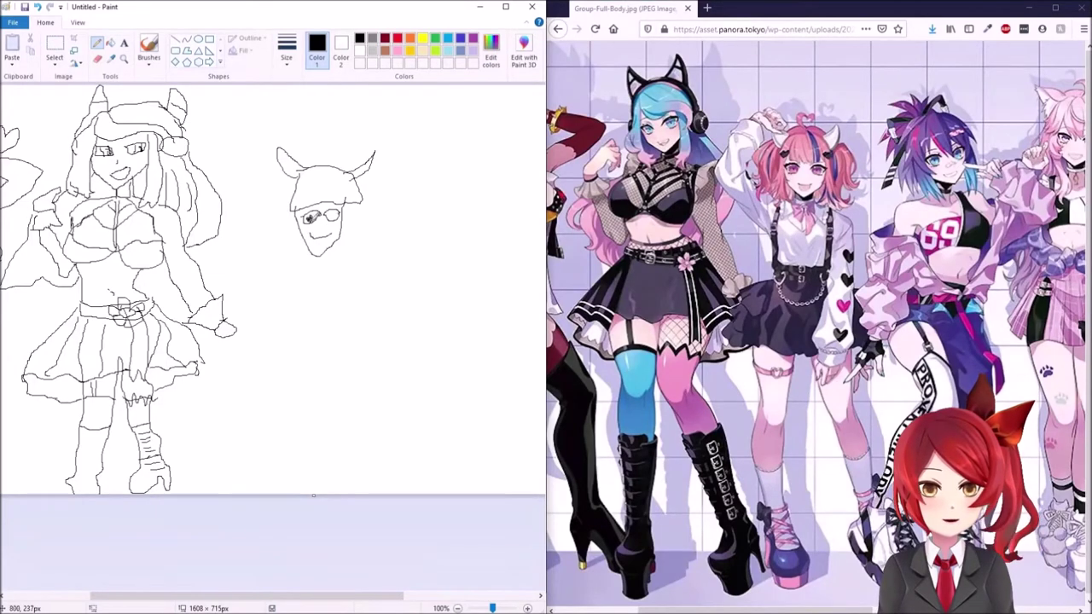
# Step: Draw the pink-haired figure's side hair, pigtail and neck bow
pyautogui.moveTo(294, 175)
pyautogui.mouseDown()
pyautogui.moveTo(255, 230)
pyautogui.moveTo(294, 256)
pyautogui.moveTo(295, 218)
pyautogui.mouseUp()
pyautogui.moveTo(367, 186)
pyautogui.mouseDown()
pyautogui.moveTo(393, 223)
pyautogui.moveTo(382, 261)
pyautogui.mouseUp()
pyautogui.moveTo(356, 204)
pyautogui.mouseDown()
pyautogui.moveTo(350, 239)
pyautogui.moveTo(314, 267)
pyautogui.mouseUp()
pyautogui.moveTo(332, 250); pyautogui.dragTo(331, 262)
pyautogui.moveTo(340, 171)
pyautogui.mouseDown()
pyautogui.moveTo(382, 154)
pyautogui.moveTo(324, 163)
pyautogui.mouseUp()
# Step: Draw the pink-haired figure's lowered sleeve with its hand, the remaining pigtail and the arm raised over the head
pyautogui.moveTo(311, 266)
pyautogui.mouseDown()
pyautogui.moveTo(333, 261)
pyautogui.moveTo(333, 271)
pyautogui.moveTo(339, 255)
pyautogui.moveTo(329, 266)
pyautogui.moveTo(344, 274)
pyautogui.moveTo(369, 262)
pyautogui.moveTo(366, 372)
pyautogui.moveTo(339, 367)
pyautogui.moveTo(355, 389)
pyautogui.mouseUp()
pyautogui.moveTo(340, 330); pyautogui.dragTo(342, 338)
pyautogui.moveTo(256, 222)
pyautogui.mouseDown()
pyautogui.moveTo(264, 180)
pyautogui.moveTo(314, 159)
pyautogui.mouseUp()
pyautogui.moveTo(302, 111)
pyautogui.mouseDown()
pyautogui.moveTo(337, 138)
pyautogui.moveTo(242, 160)
pyautogui.moveTo(250, 272)
pyautogui.moveTo(276, 331)
pyautogui.mouseUp()
# Step: Draw the pink-haired figure's torso, waistband lines and flared skirt
pyautogui.moveTo(295, 266); pyautogui.dragTo(280, 330)
pyautogui.moveTo(341, 263); pyautogui.dragTo(331, 334)
pyautogui.moveTo(281, 331); pyautogui.dragTo(327, 329)
pyautogui.moveTo(277, 344); pyautogui.dragTo(325, 336)
pyautogui.moveTo(277, 349)
pyautogui.mouseDown()
pyautogui.moveTo(324, 342)
pyautogui.moveTo(276, 351)
pyautogui.mouseUp()
pyautogui.moveTo(248, 281)
pyautogui.mouseDown()
pyautogui.moveTo(272, 308)
pyautogui.moveTo(243, 383)
pyautogui.moveTo(376, 384)
pyautogui.mouseUp()
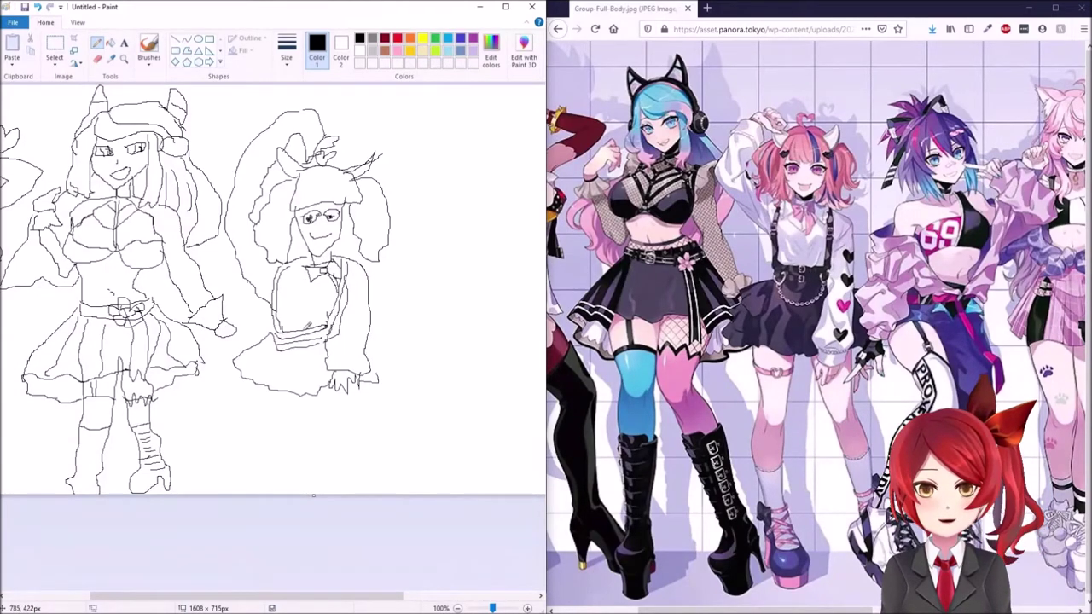
# Step: Add the pink-haired figure's hair clips and legs, with hearts on the thigh and sleeve and a belt buckle
pyautogui.moveTo(293, 206)
pyautogui.mouseDown()
pyautogui.moveTo(345, 192)
pyautogui.moveTo(323, 207)
pyautogui.mouseUp()
pyautogui.moveTo(320, 171); pyautogui.dragTo(328, 175)
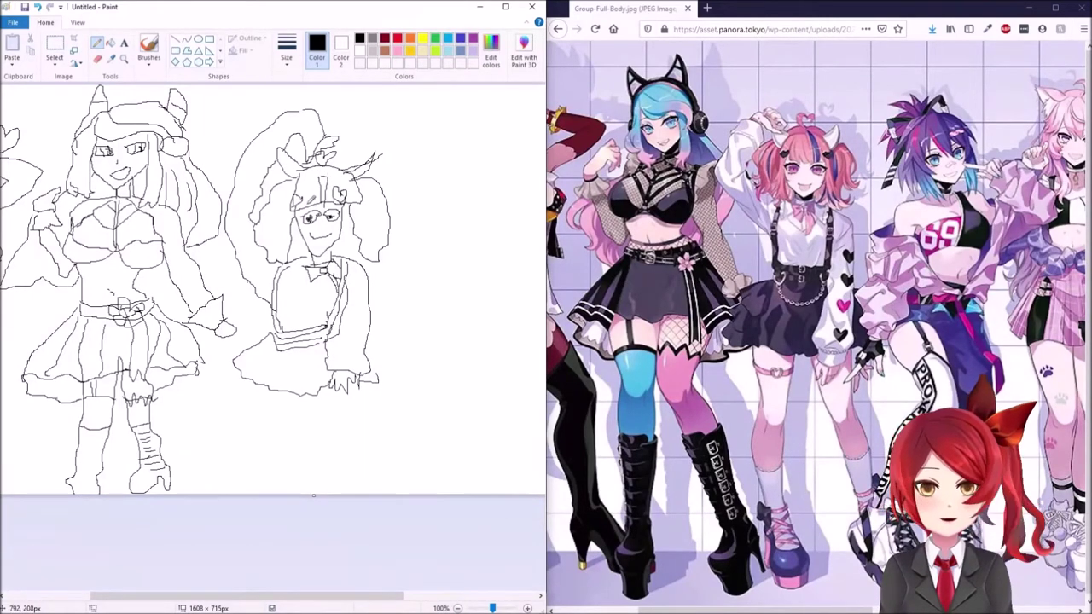
pyautogui.moveTo(260, 390)
pyautogui.mouseDown()
pyautogui.moveTo(247, 484)
pyautogui.moveTo(284, 443)
pyautogui.moveTo(278, 393)
pyautogui.moveTo(324, 493)
pyautogui.moveTo(348, 384)
pyautogui.mouseUp()
pyautogui.moveTo(274, 412); pyautogui.dragTo(273, 419)
pyautogui.moveTo(274, 411); pyautogui.dragTo(274, 419)
pyautogui.moveTo(351, 347); pyautogui.dragTo(345, 361)
pyautogui.moveTo(351, 347); pyautogui.dragTo(345, 362)
pyautogui.moveTo(355, 320); pyautogui.dragTo(356, 330)
pyautogui.moveTo(357, 298)
pyautogui.mouseDown()
pyautogui.moveTo(359, 308)
pyautogui.moveTo(306, 338)
pyautogui.mouseUp()
pyautogui.moveTo(297, 136); pyautogui.dragTo(307, 111)
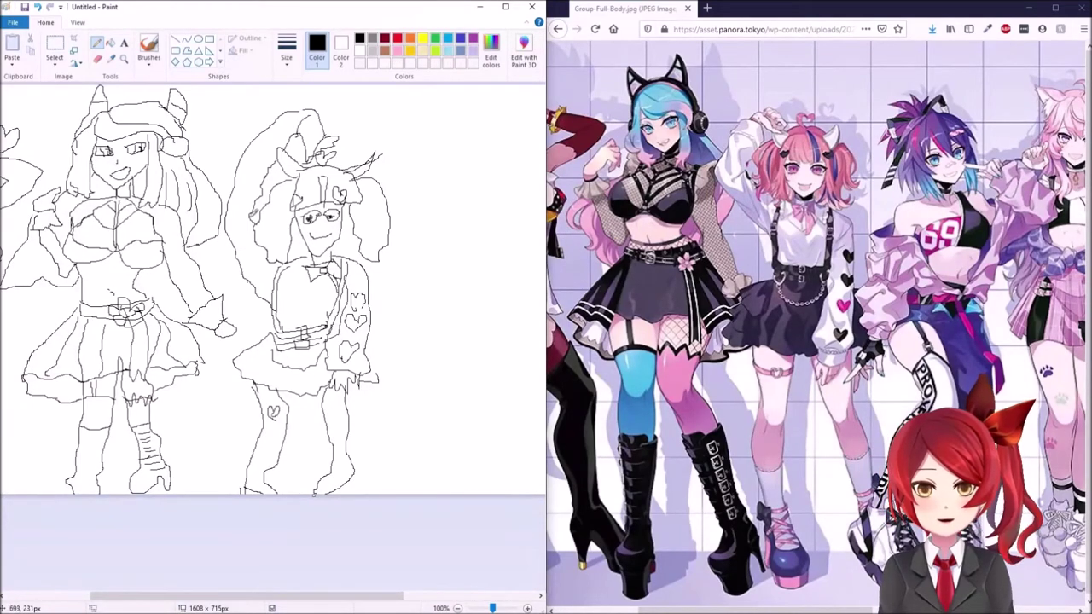
# Step: Add the shirt neckline and extra pigtail strands to the pink-haired figure
pyautogui.moveTo(291, 272)
pyautogui.mouseDown()
pyautogui.moveTo(307, 285)
pyautogui.moveTo(330, 278)
pyautogui.mouseUp()
pyautogui.moveTo(291, 200); pyautogui.dragTo(268, 256)
pyautogui.moveTo(361, 195); pyautogui.dragTo(370, 247)
pyautogui.moveTo(368, 203); pyautogui.dragTo(381, 246)
# Step: Draw the sock lines and laced shoes on the pink-haired figure's legs
pyautogui.moveTo(273, 596); pyautogui.dragTo(261, 597)
pyautogui.moveTo(280, 439)
pyautogui.mouseDown()
pyautogui.moveTo(308, 449)
pyautogui.moveTo(380, 438)
pyautogui.mouseUp()
pyautogui.moveTo(268, 482); pyautogui.dragTo(369, 480)
pyautogui.moveTo(347, 479)
pyautogui.mouseDown()
pyautogui.moveTo(361, 489)
pyautogui.moveTo(344, 490)
pyautogui.mouseUp()
pyautogui.moveTo(369, 481); pyautogui.dragTo(339, 493)
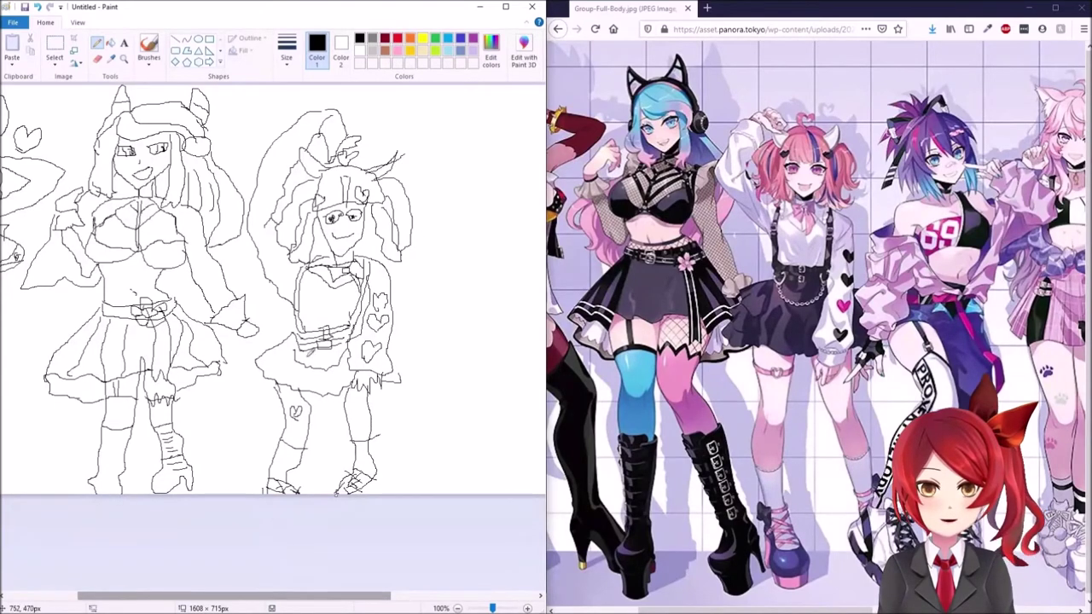
# Step: Bring the next characters of the reference image into view and widen the canvas to 1786 × 719 px
pyautogui.moveTo(260, 596); pyautogui.dragTo(337, 598)
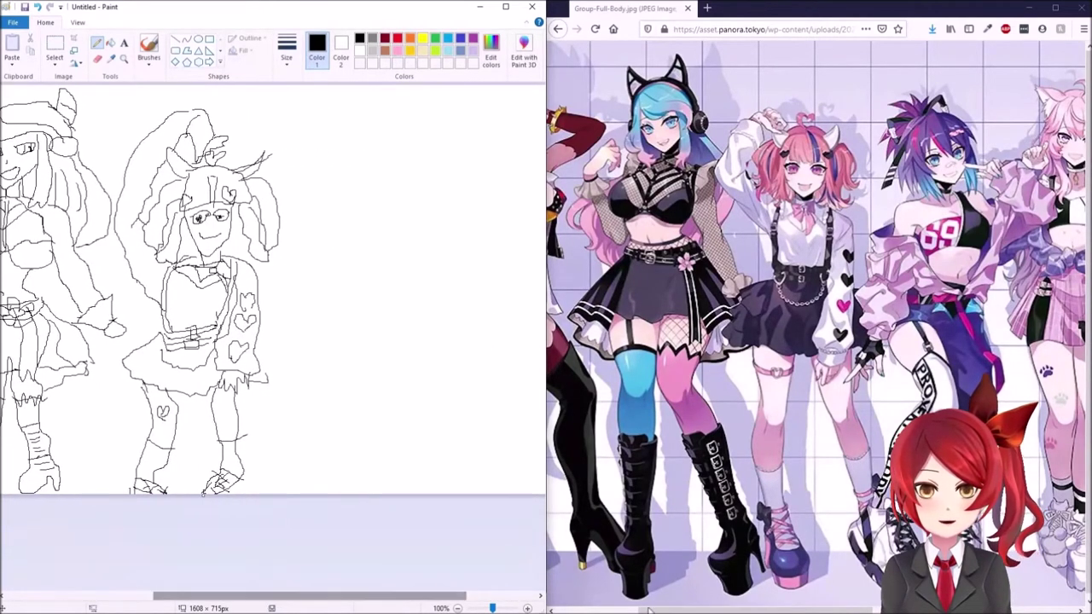
pyautogui.moveTo(741, 611); pyautogui.dragTo(811, 611)
pyautogui.moveTo(307, 595); pyautogui.dragTo(377, 596)
pyautogui.moveTo(543, 495); pyautogui.dragTo(644, 498)
pyautogui.moveTo(408, 596); pyautogui.dragTo(378, 596)
# Step: Sketch the purple-haired character's head beside the third figure, with jagged fringe, eyes, toothy grin, side hair and topknot
pyautogui.moveTo(268, 188)
pyautogui.mouseDown()
pyautogui.moveTo(312, 180)
pyautogui.moveTo(321, 146)
pyautogui.moveTo(262, 151)
pyautogui.moveTo(337, 154)
pyautogui.moveTo(328, 132)
pyautogui.moveTo(287, 122)
pyautogui.mouseUp()
pyautogui.moveTo(265, 158); pyautogui.dragTo(322, 160)
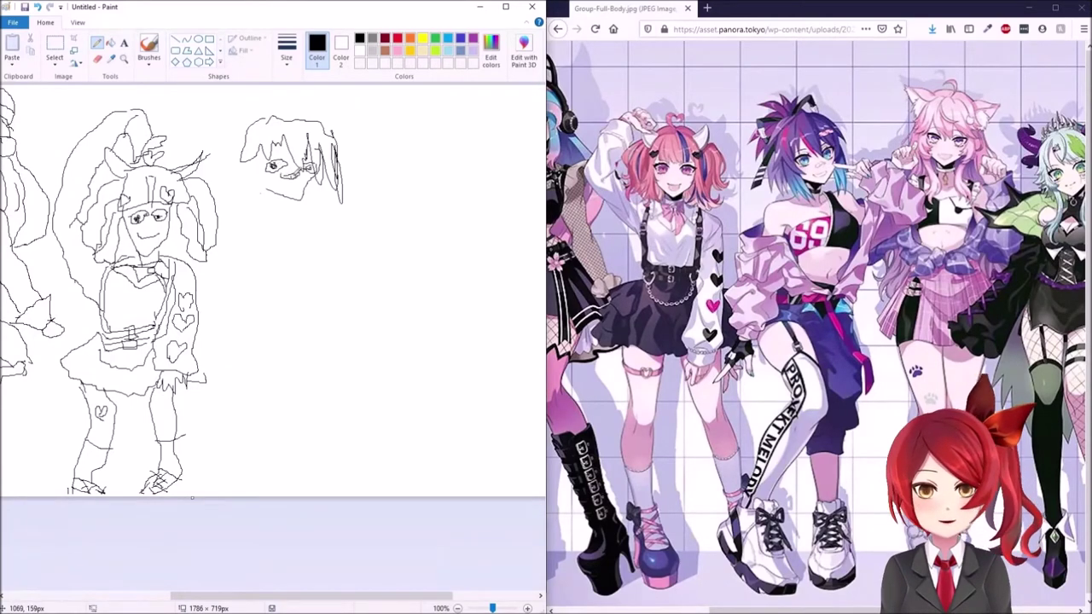
pyautogui.moveTo(290, 185); pyautogui.dragTo(299, 184)
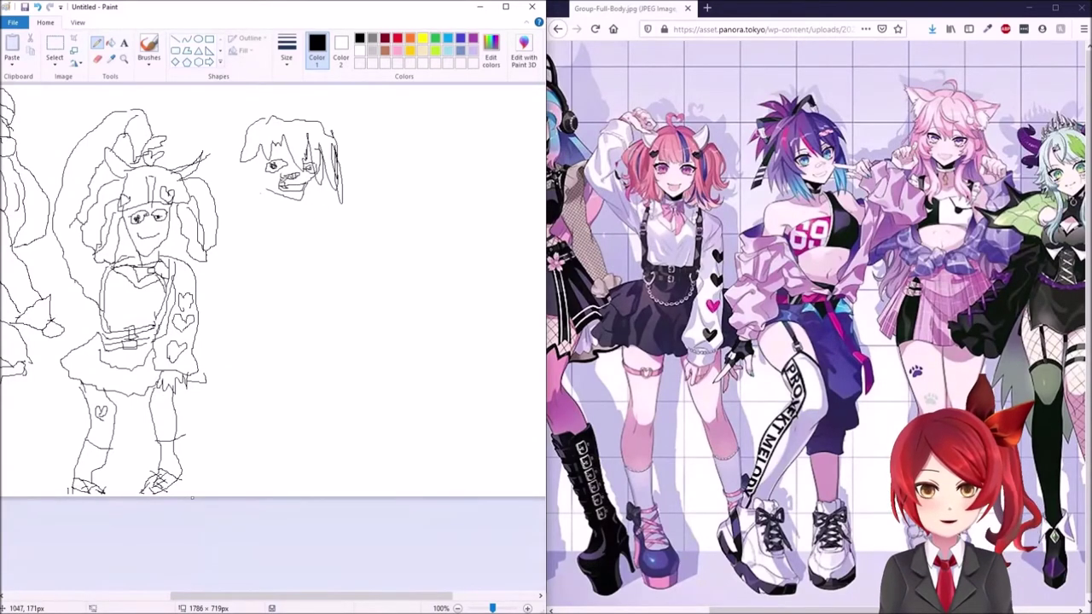
pyautogui.moveTo(259, 150); pyautogui.dragTo(264, 202)
pyautogui.moveTo(250, 165)
pyautogui.mouseDown()
pyautogui.moveTo(250, 211)
pyautogui.moveTo(265, 197)
pyautogui.mouseUp()
pyautogui.moveTo(242, 159)
pyautogui.mouseDown()
pyautogui.moveTo(235, 170)
pyautogui.moveTo(247, 195)
pyautogui.mouseUp()
pyautogui.moveTo(270, 117)
pyautogui.mouseDown()
pyautogui.moveTo(275, 99)
pyautogui.moveTo(293, 121)
pyautogui.mouseUp()
# Step: Draw the purple-haired figure's shoulders, torso and the baggy jacket sleeves
pyautogui.moveTo(319, 185)
pyautogui.mouseDown()
pyautogui.moveTo(338, 182)
pyautogui.moveTo(220, 254)
pyautogui.mouseUp()
pyautogui.moveTo(281, 210); pyautogui.dragTo(314, 215)
pyautogui.moveTo(335, 232); pyautogui.dragTo(278, 224)
pyautogui.moveTo(218, 254)
pyautogui.mouseDown()
pyautogui.moveTo(268, 273)
pyautogui.moveTo(300, 306)
pyautogui.moveTo(213, 278)
pyautogui.moveTo(214, 348)
pyautogui.moveTo(244, 383)
pyautogui.moveTo(259, 299)
pyautogui.moveTo(311, 314)
pyautogui.moveTo(343, 285)
pyautogui.moveTo(341, 221)
pyautogui.moveTo(311, 307)
pyautogui.mouseUp()
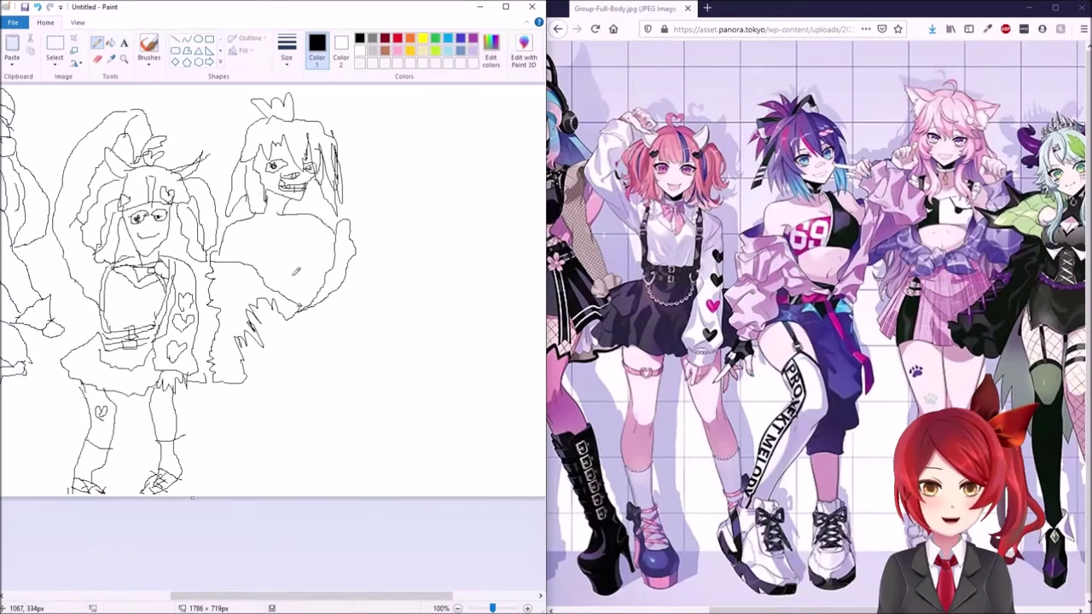
# Step: Draw the crop top's edges and dividing line across the purple-haired figure's chest
pyautogui.moveTo(248, 249)
pyautogui.mouseDown()
pyautogui.moveTo(254, 266)
pyautogui.moveTo(335, 247)
pyautogui.mouseUp()
pyautogui.moveTo(261, 275); pyautogui.dragTo(337, 270)
pyautogui.moveTo(295, 215); pyautogui.dragTo(308, 270)
# Step: Place the text "69" in size 20 on the purple-haired figure's crop top
pyautogui.click(123, 43)
pyautogui.click(266, 261)
pyautogui.write('69')
pyautogui.hotkey('ctrl', 'a')
pyautogui.click(80, 59)
pyautogui.click(67, 150)
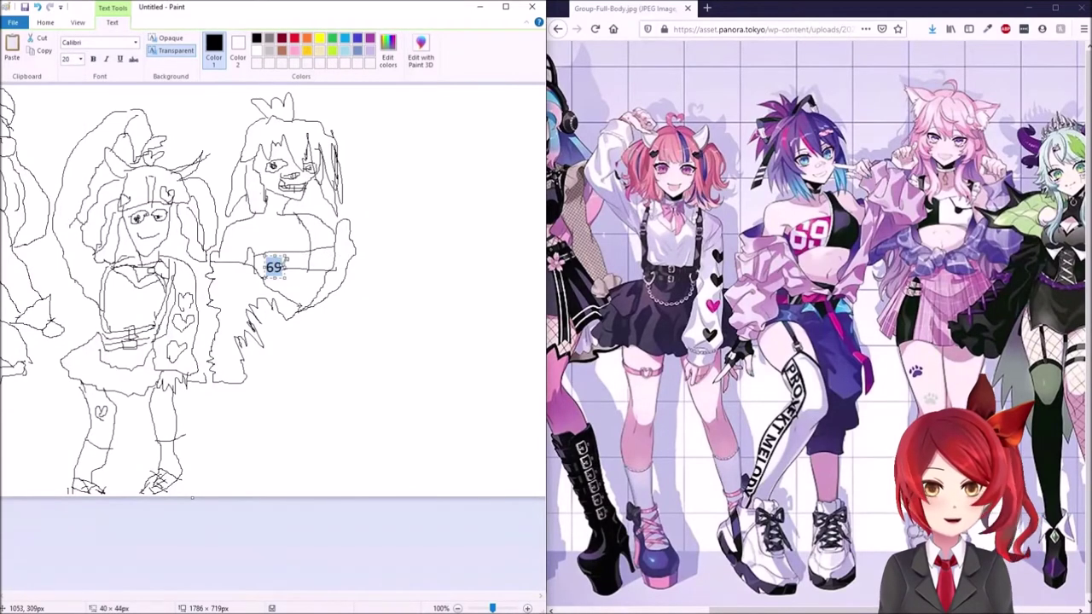
pyautogui.click(361, 250)
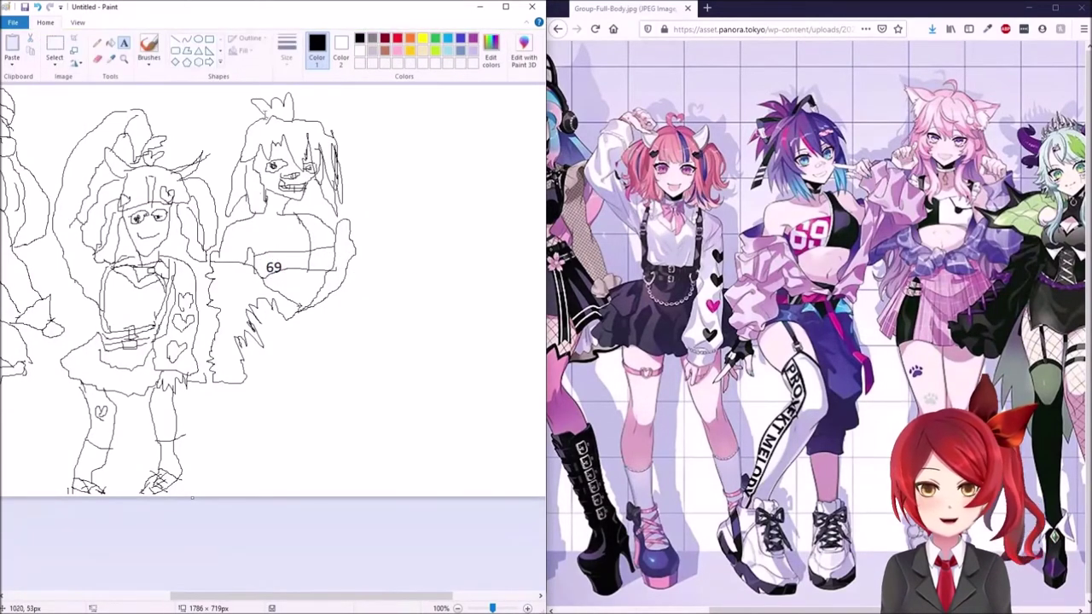
# Step: Use the Pencil to draw the purple-haired figure's puffy raised sleeve, lowered hand and both legs
pyautogui.click(97, 43)
pyautogui.moveTo(347, 199)
pyautogui.mouseDown()
pyautogui.moveTo(389, 242)
pyautogui.moveTo(346, 268)
pyautogui.mouseUp()
pyautogui.moveTo(217, 385)
pyautogui.mouseDown()
pyautogui.moveTo(208, 413)
pyautogui.moveTo(243, 399)
pyautogui.moveTo(238, 386)
pyautogui.moveTo(211, 419)
pyautogui.mouseUp()
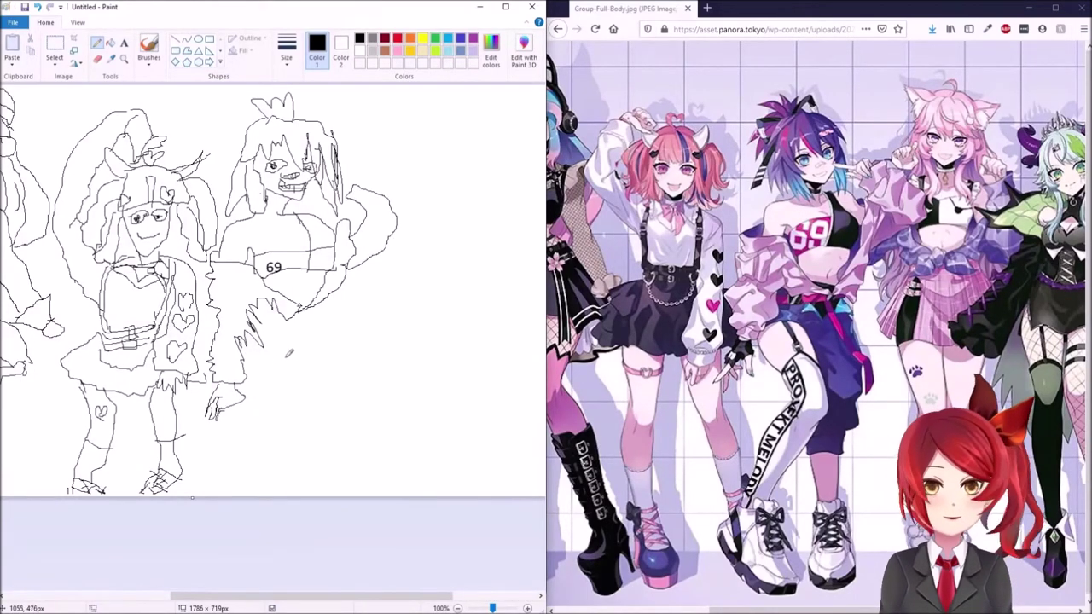
pyautogui.moveTo(251, 342)
pyautogui.mouseDown()
pyautogui.moveTo(266, 366)
pyautogui.moveTo(273, 400)
pyautogui.moveTo(214, 477)
pyautogui.moveTo(236, 498)
pyautogui.moveTo(230, 471)
pyautogui.moveTo(292, 421)
pyautogui.moveTo(288, 348)
pyautogui.moveTo(331, 434)
pyautogui.moveTo(325, 494)
pyautogui.moveTo(329, 432)
pyautogui.mouseUp()
pyautogui.moveTo(262, 374); pyautogui.dragTo(275, 373)
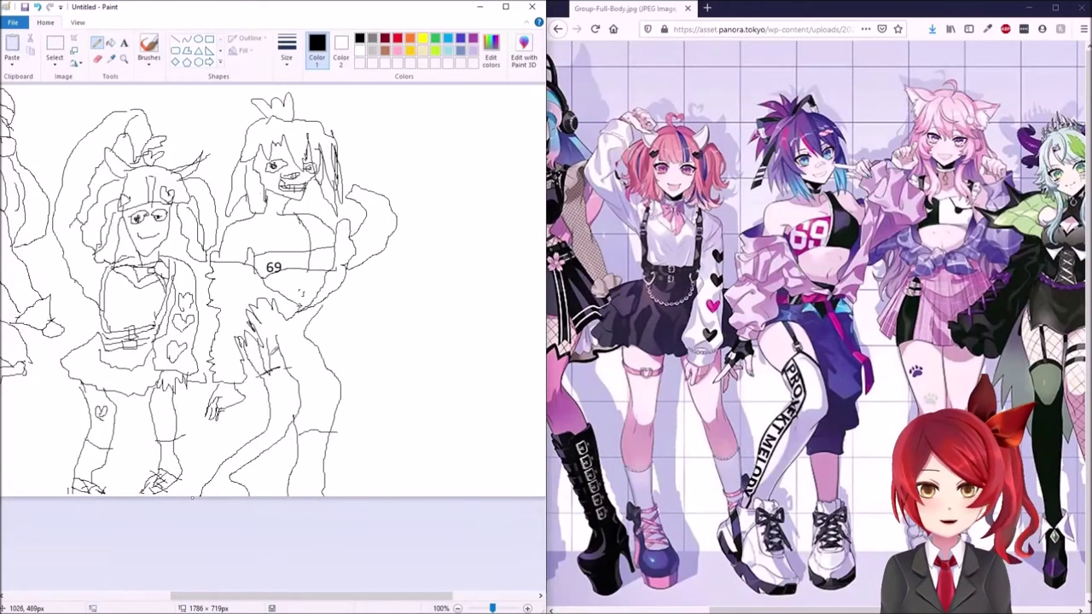
# Step: Add the belt, shorts lines and waist sash to the purple-haired figure and draw the ribbon tied in the hair
pyautogui.moveTo(244, 345); pyautogui.dragTo(323, 322)
pyautogui.moveTo(252, 325)
pyautogui.mouseDown()
pyautogui.moveTo(308, 329)
pyautogui.moveTo(336, 374)
pyautogui.mouseUp()
pyautogui.moveTo(314, 330); pyautogui.dragTo(350, 381)
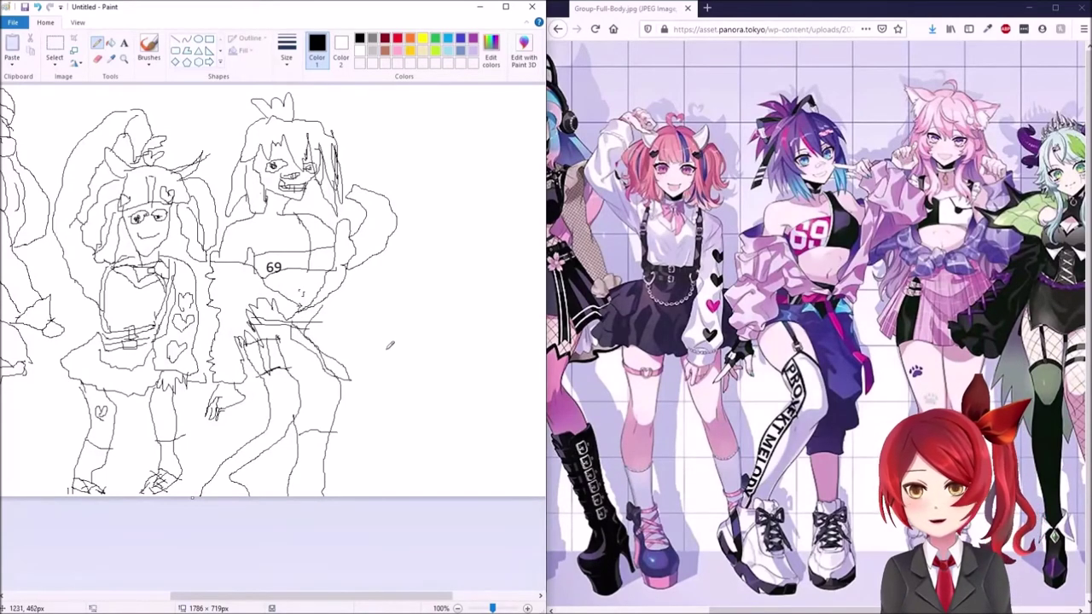
pyautogui.moveTo(268, 115); pyautogui.dragTo(299, 122)
pyautogui.moveTo(256, 127)
pyautogui.mouseDown()
pyautogui.moveTo(213, 154)
pyautogui.moveTo(259, 135)
pyautogui.moveTo(314, 165)
pyautogui.mouseUp()
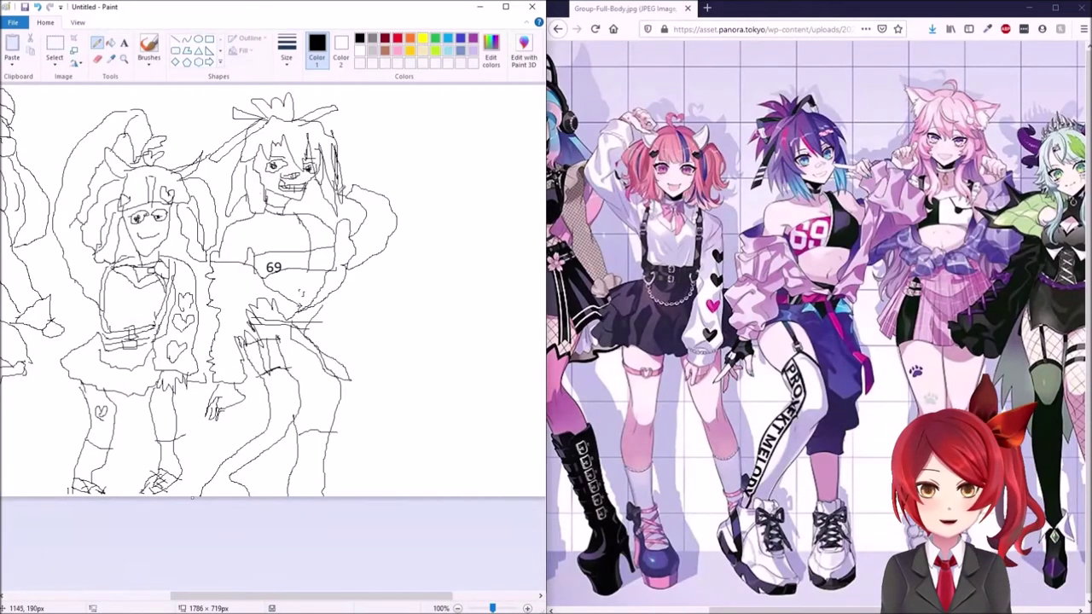
# Step: Add the fingers beside the purple-haired figure's face and sketch its two shoes
pyautogui.moveTo(322, 177); pyautogui.dragTo(353, 181)
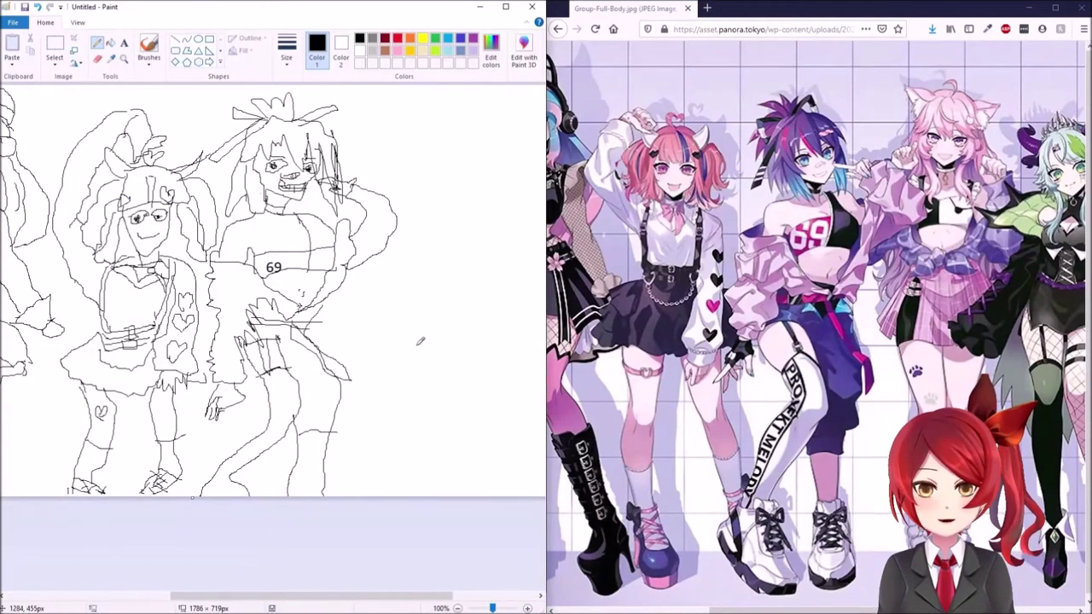
pyautogui.hscroll(5, 419, 371)
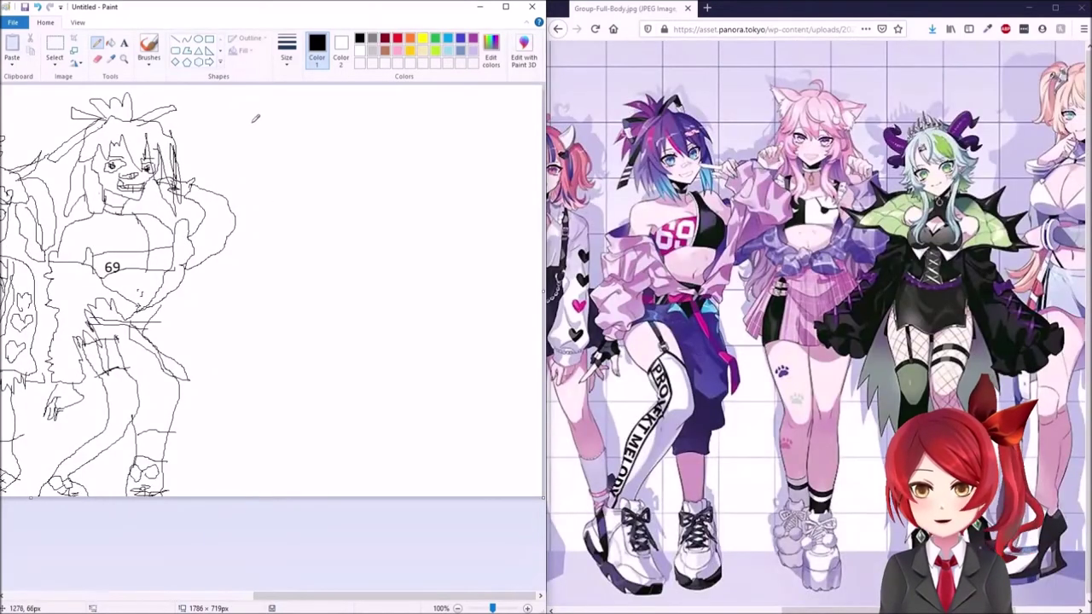
# Step: Draw the cat-eared figure's head with pointed ears, fringe, face outline, eyes and cat-like mouth
pyautogui.moveTo(238, 145)
pyautogui.mouseDown()
pyautogui.moveTo(228, 126)
pyautogui.moveTo(314, 116)
pyautogui.moveTo(326, 149)
pyautogui.mouseUp()
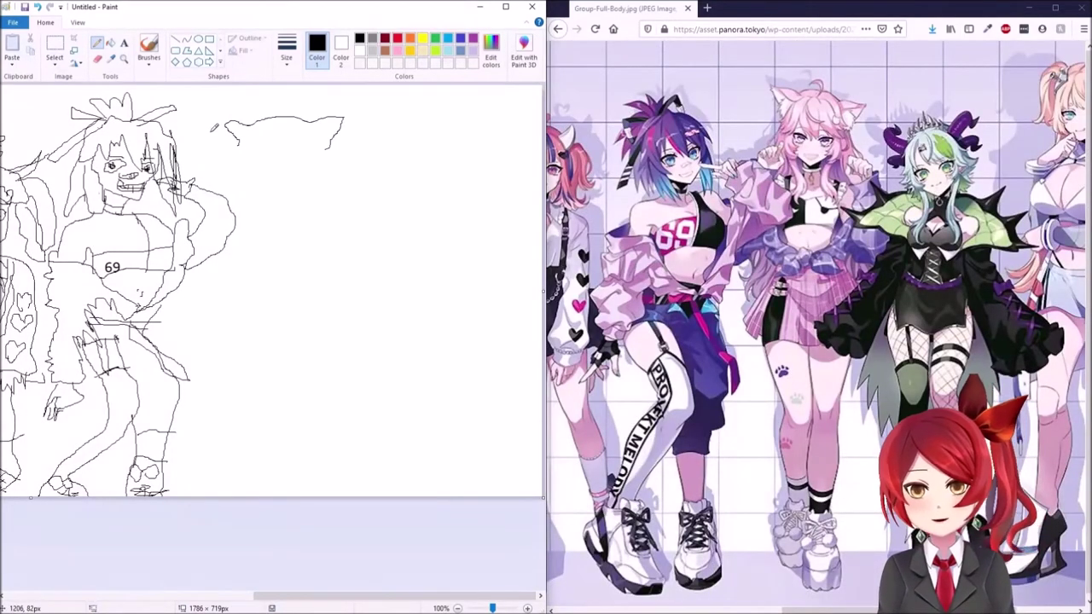
pyautogui.moveTo(253, 153)
pyautogui.mouseDown()
pyautogui.moveTo(274, 194)
pyautogui.moveTo(320, 166)
pyautogui.moveTo(271, 150)
pyautogui.moveTo(264, 169)
pyautogui.moveTo(317, 160)
pyautogui.mouseUp()
pyautogui.click(297, 151)
pyautogui.moveTo(270, 176); pyautogui.dragTo(300, 176)
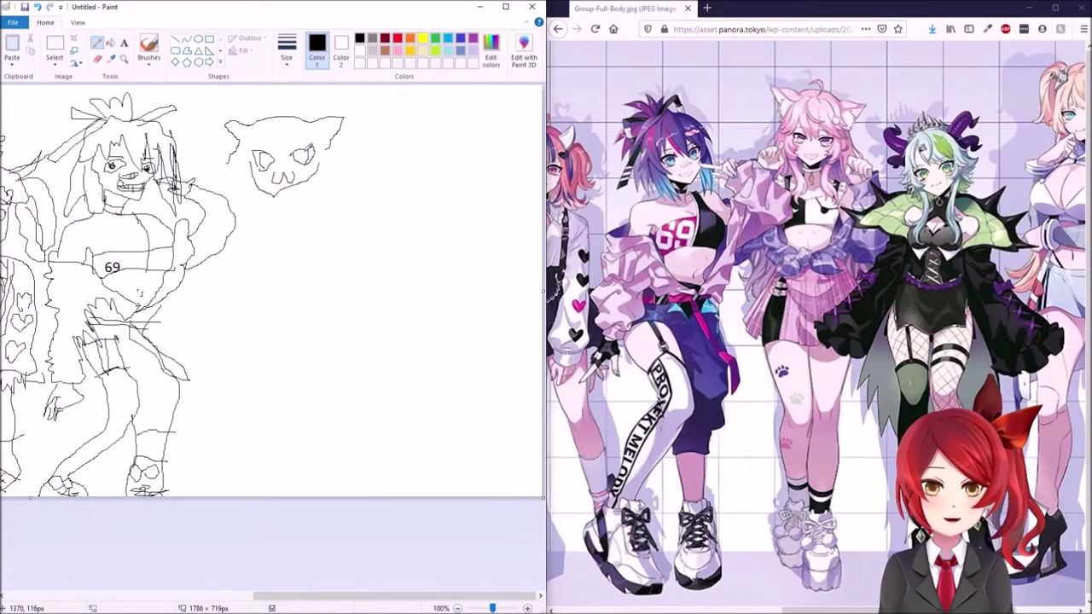
pyautogui.moveTo(230, 129)
pyautogui.mouseDown()
pyautogui.moveTo(285, 124)
pyautogui.moveTo(334, 141)
pyautogui.mouseUp()
pyautogui.moveTo(232, 143)
pyautogui.mouseDown()
pyautogui.moveTo(256, 153)
pyautogui.moveTo(332, 142)
pyautogui.mouseUp()
# Step: Draw the cat-eared figure's choker, rounded torso and raised hands, and outline the crop top across the chest
pyautogui.moveTo(273, 195); pyautogui.dragTo(273, 207)
pyautogui.moveTo(290, 187)
pyautogui.mouseDown()
pyautogui.moveTo(290, 209)
pyautogui.moveTo(289, 200)
pyautogui.mouseUp()
pyautogui.moveTo(273, 205); pyautogui.dragTo(348, 207)
pyautogui.moveTo(228, 203)
pyautogui.mouseDown()
pyautogui.moveTo(315, 266)
pyautogui.moveTo(334, 211)
pyautogui.mouseUp()
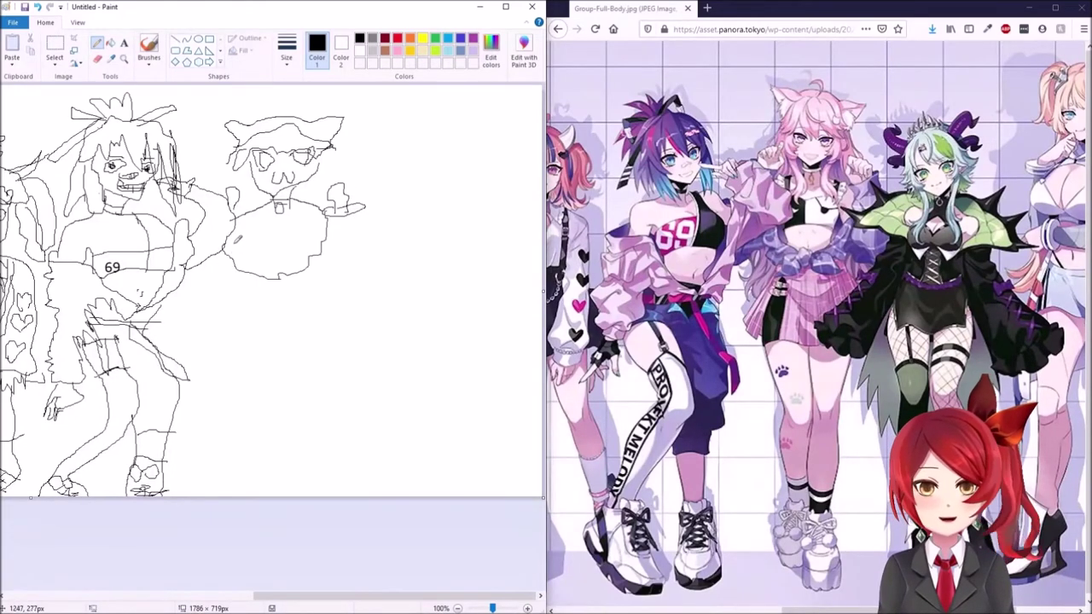
pyautogui.moveTo(239, 224)
pyautogui.mouseDown()
pyautogui.moveTo(328, 226)
pyautogui.moveTo(317, 213)
pyautogui.moveTo(255, 226)
pyautogui.moveTo(274, 250)
pyautogui.mouseUp()
pyautogui.moveTo(315, 223); pyautogui.dragTo(251, 238)
# Step: Draw the tied knot at the cat-eared figure's waist and the sleeves on both sides of the torso
pyautogui.moveTo(260, 286); pyautogui.dragTo(263, 295)
pyautogui.moveTo(279, 284); pyautogui.dragTo(280, 292)
pyautogui.hotkey('ctrl', 'z')
pyautogui.moveTo(203, 288); pyautogui.dragTo(229, 273)
pyautogui.moveTo(308, 268)
pyautogui.mouseDown()
pyautogui.moveTo(335, 278)
pyautogui.moveTo(361, 201)
pyautogui.mouseUp()
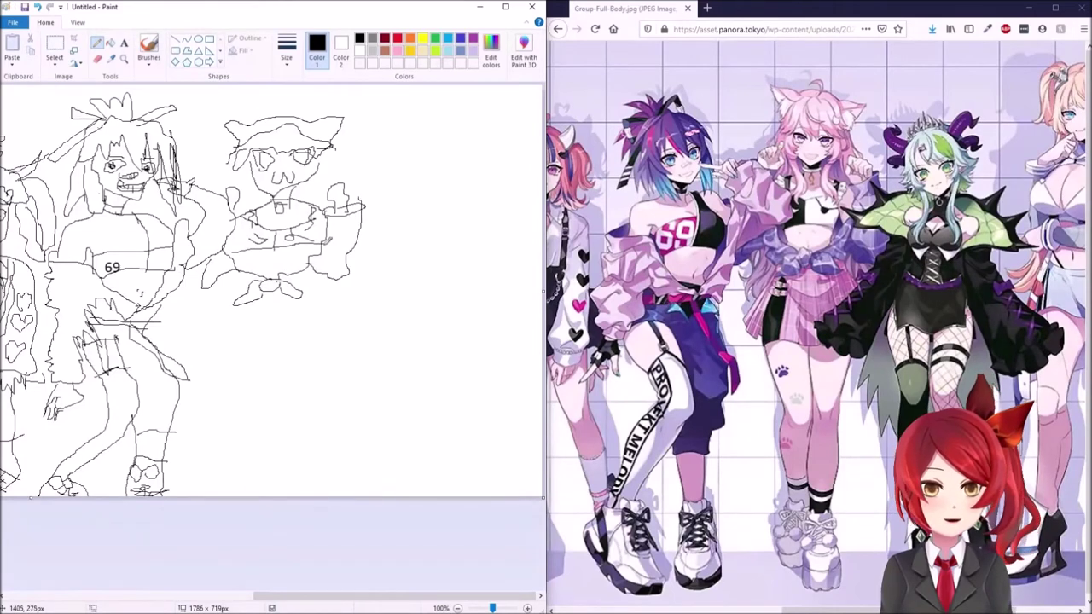
# Step: Detail the cat-eared figure's top and eyes, and add the hair tuft and long side hair
pyautogui.moveTo(246, 234); pyautogui.dragTo(237, 247)
pyautogui.click(264, 160)
pyautogui.moveTo(287, 97); pyautogui.dragTo(276, 120)
pyautogui.moveTo(345, 251); pyautogui.dragTo(350, 244)
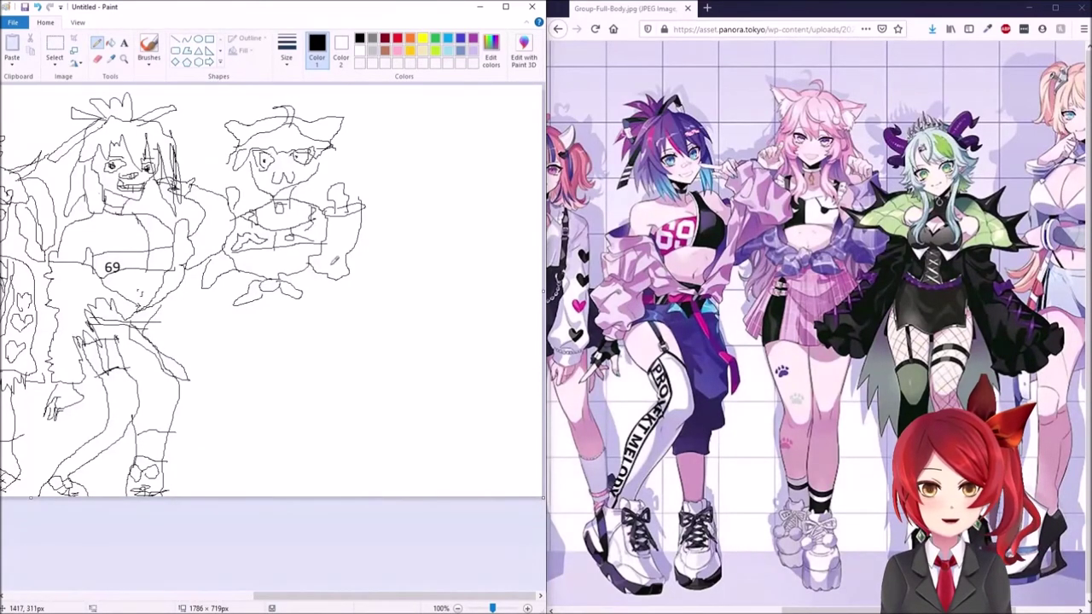
pyautogui.moveTo(238, 168); pyautogui.dragTo(213, 199)
pyautogui.moveTo(330, 152); pyautogui.dragTo(363, 200)
# Step: Draw the shirt tied around the cat-eared figure's waist and the flared skirt below it
pyautogui.moveTo(203, 288)
pyautogui.mouseDown()
pyautogui.moveTo(244, 295)
pyautogui.moveTo(342, 277)
pyautogui.mouseUp()
pyautogui.moveTo(249, 304)
pyautogui.mouseDown()
pyautogui.moveTo(252, 362)
pyautogui.moveTo(348, 348)
pyautogui.moveTo(319, 278)
pyautogui.mouseUp()
pyautogui.moveTo(210, 288); pyautogui.dragTo(249, 326)
pyautogui.moveTo(334, 280); pyautogui.dragTo(346, 312)
# Step: Draw the cat-eared figure's two straight legs with sock lines and chunky shoes
pyautogui.moveTo(249, 303); pyautogui.dragTo(258, 471)
pyautogui.moveTo(290, 358); pyautogui.dragTo(295, 459)
pyautogui.moveTo(323, 356)
pyautogui.mouseDown()
pyautogui.moveTo(317, 464)
pyautogui.moveTo(288, 457)
pyautogui.mouseUp()
pyautogui.moveTo(291, 457); pyautogui.dragTo(320, 451)
pyautogui.moveTo(258, 473)
pyautogui.mouseDown()
pyautogui.moveTo(250, 495)
pyautogui.moveTo(291, 473)
pyautogui.mouseUp()
pyautogui.moveTo(319, 495)
pyautogui.mouseDown()
pyautogui.moveTo(323, 476)
pyautogui.moveTo(275, 469)
pyautogui.mouseUp()
pyautogui.moveTo(295, 483)
pyautogui.mouseDown()
pyautogui.moveTo(298, 465)
pyautogui.moveTo(310, 484)
pyautogui.moveTo(265, 485)
pyautogui.mouseUp()
pyautogui.moveTo(261, 489)
pyautogui.mouseDown()
pyautogui.moveTo(249, 495)
pyautogui.moveTo(274, 493)
pyautogui.mouseUp()
pyautogui.moveTo(292, 492); pyautogui.dragTo(312, 488)
# Step: Add paw prints down the cat-eared figure's leg and pleats to the skirt, and handwrite "MEOW" above the head
pyautogui.moveTo(261, 365); pyautogui.dragTo(282, 413)
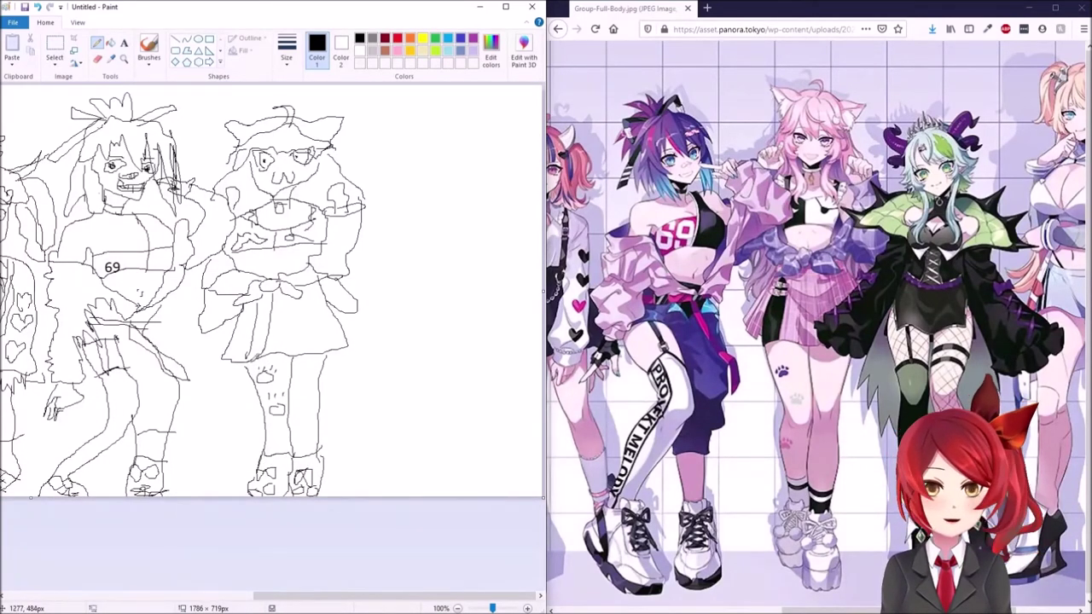
pyautogui.moveTo(279, 437); pyautogui.dragTo(269, 429)
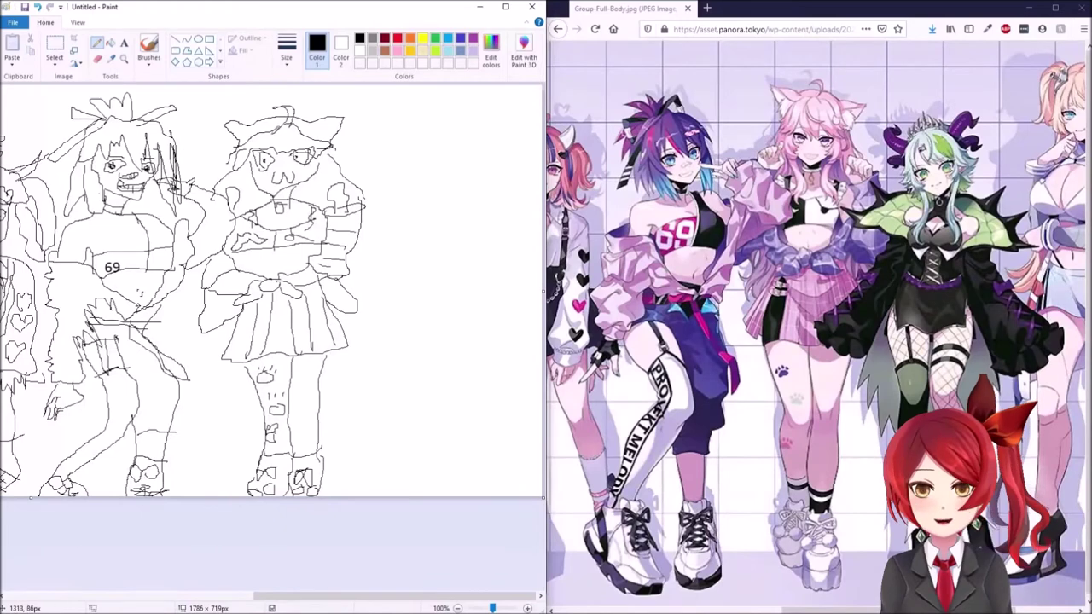
pyautogui.moveTo(233, 106); pyautogui.dragTo(299, 94)
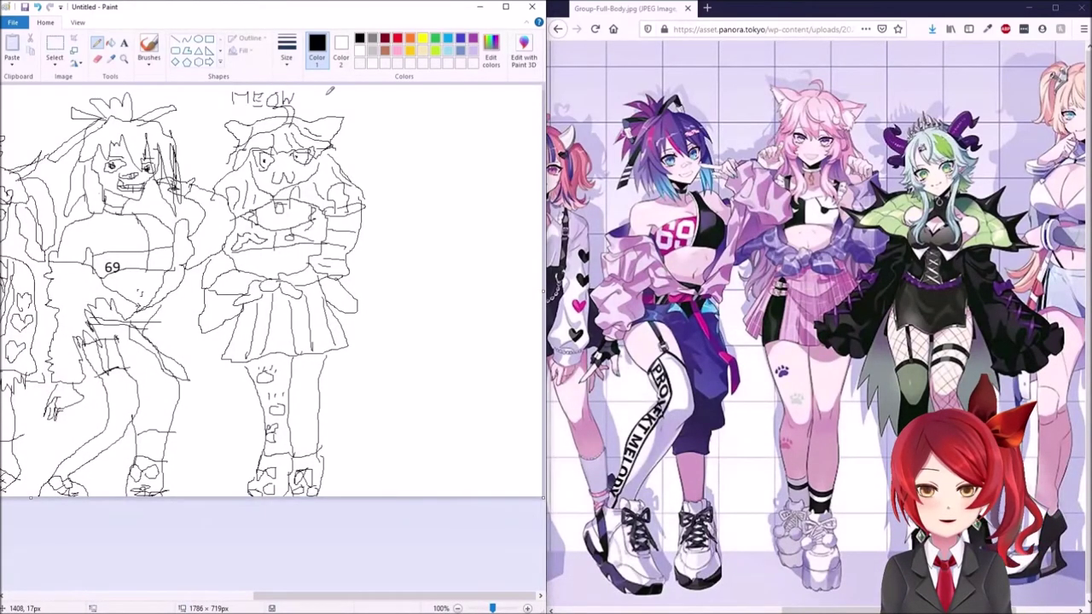
# Step: Widen the canvas to 2106 × 721 px to make room for the horned figure
pyautogui.moveTo(544, 498); pyautogui.dragTo(725, 500)
pyautogui.moveTo(311, 597); pyautogui.dragTo(393, 599)
pyautogui.moveTo(841, 610); pyautogui.dragTo(896, 610)
# Step: Draw the horned figure's head with curled horns, fringe, side hair, dark eyes and smiling face
pyautogui.moveTo(249, 185); pyautogui.dragTo(300, 191)
pyautogui.moveTo(302, 185)
pyautogui.mouseDown()
pyautogui.moveTo(343, 185)
pyautogui.moveTo(237, 215)
pyautogui.mouseUp()
pyautogui.moveTo(251, 184)
pyautogui.mouseDown()
pyautogui.moveTo(241, 163)
pyautogui.moveTo(214, 205)
pyautogui.moveTo(228, 218)
pyautogui.moveTo(267, 190)
pyautogui.moveTo(293, 259)
pyautogui.moveTo(236, 218)
pyautogui.moveTo(282, 228)
pyautogui.mouseUp()
pyautogui.moveTo(288, 226)
pyautogui.mouseDown()
pyautogui.moveTo(289, 198)
pyautogui.moveTo(295, 228)
pyautogui.mouseUp()
pyautogui.moveTo(247, 184)
pyautogui.mouseDown()
pyautogui.moveTo(249, 237)
pyautogui.moveTo(267, 225)
pyautogui.moveTo(302, 228)
pyautogui.mouseUp()
pyautogui.moveTo(257, 224)
pyautogui.mouseDown()
pyautogui.moveTo(292, 230)
pyautogui.moveTo(286, 246)
pyautogui.mouseUp()
pyautogui.moveTo(238, 212); pyautogui.dragTo(241, 249)
# Step: Draw the horned figure's neck, wide cape collar with shoulder spikes, and chest outline
pyautogui.moveTo(297, 207)
pyautogui.mouseDown()
pyautogui.moveTo(314, 249)
pyautogui.moveTo(271, 274)
pyautogui.moveTo(201, 260)
pyautogui.moveTo(176, 288)
pyautogui.mouseUp()
pyautogui.moveTo(295, 251)
pyautogui.mouseDown()
pyautogui.moveTo(352, 252)
pyautogui.moveTo(333, 288)
pyautogui.mouseUp()
pyautogui.moveTo(186, 263); pyautogui.dragTo(227, 253)
pyautogui.moveTo(320, 245)
pyautogui.mouseDown()
pyautogui.moveTo(352, 260)
pyautogui.moveTo(362, 290)
pyautogui.mouseUp()
pyautogui.moveTo(260, 271)
pyautogui.mouseDown()
pyautogui.moveTo(236, 274)
pyautogui.moveTo(224, 300)
pyautogui.mouseUp()
pyautogui.moveTo(270, 276)
pyautogui.mouseDown()
pyautogui.moveTo(318, 289)
pyautogui.moveTo(228, 317)
pyautogui.moveTo(306, 294)
pyautogui.mouseUp()
pyautogui.moveTo(315, 281); pyautogui.dragTo(326, 271)
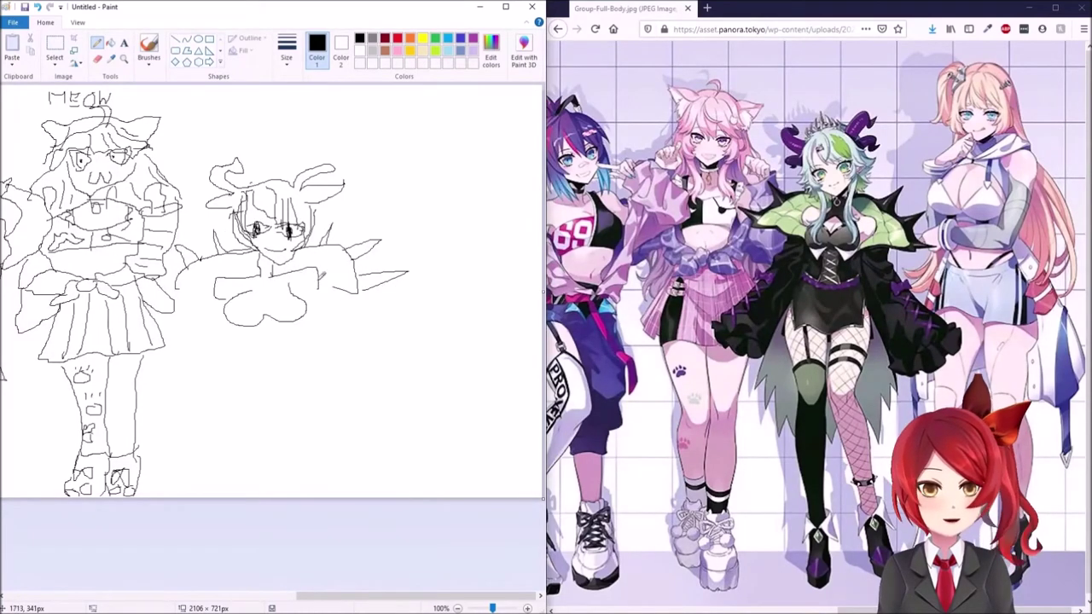
pyautogui.moveTo(175, 289); pyautogui.dragTo(214, 295)
pyautogui.moveTo(356, 295); pyautogui.dragTo(310, 292)
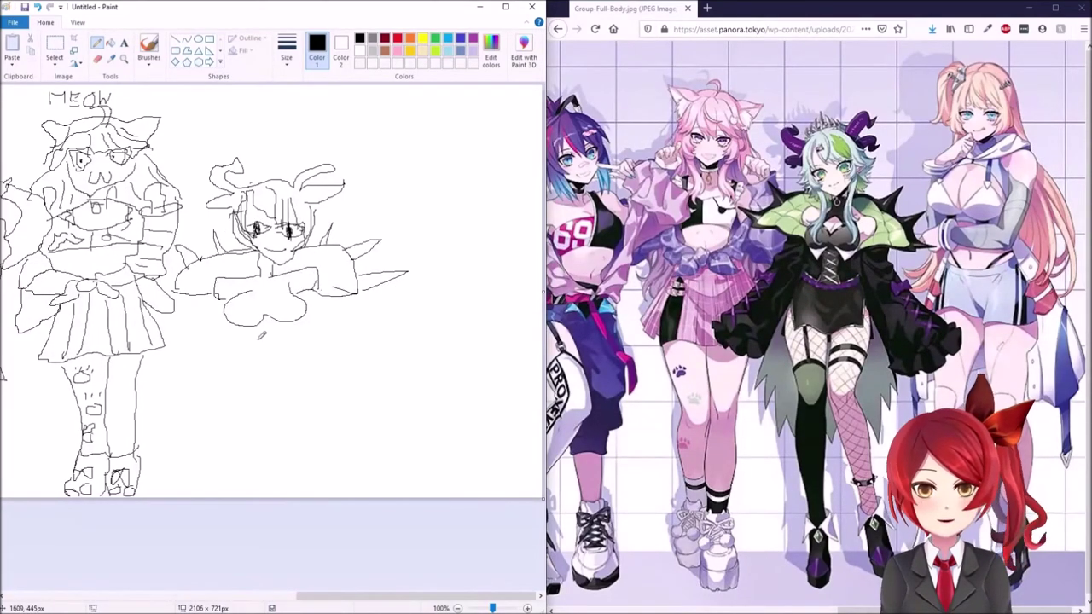
# Step: Add the collar folds, pointed bodice edge and long wavy sleeves to the horned figure
pyautogui.moveTo(218, 296)
pyautogui.mouseDown()
pyautogui.moveTo(259, 335)
pyautogui.moveTo(345, 297)
pyautogui.moveTo(245, 265)
pyautogui.moveTo(257, 253)
pyautogui.mouseUp()
pyautogui.moveTo(304, 252); pyautogui.dragTo(297, 273)
pyautogui.moveTo(332, 255)
pyautogui.mouseDown()
pyautogui.moveTo(314, 272)
pyautogui.moveTo(321, 291)
pyautogui.mouseUp()
pyautogui.moveTo(215, 295)
pyautogui.mouseDown()
pyautogui.moveTo(180, 365)
pyautogui.moveTo(175, 424)
pyautogui.moveTo(235, 325)
pyautogui.mouseUp()
pyautogui.moveTo(341, 293)
pyautogui.mouseDown()
pyautogui.moveTo(393, 416)
pyautogui.moveTo(321, 294)
pyautogui.mouseUp()
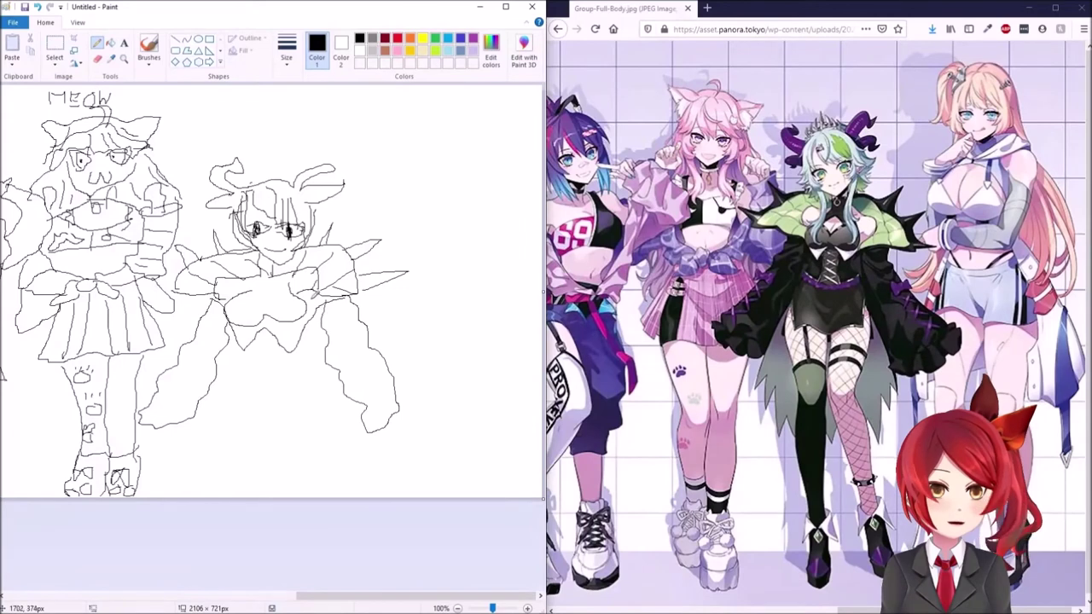
# Step: Add stitch-like lacing to the horned figure's sleeves and the neckline curve across the chest
pyautogui.moveTo(183, 365); pyautogui.dragTo(171, 377)
pyautogui.moveTo(162, 373)
pyautogui.mouseDown()
pyautogui.moveTo(174, 389)
pyautogui.moveTo(167, 409)
pyautogui.mouseUp()
pyautogui.moveTo(348, 344); pyautogui.dragTo(397, 369)
pyautogui.moveTo(409, 381); pyautogui.dragTo(401, 395)
pyautogui.moveTo(420, 405); pyautogui.dragTo(434, 413)
pyautogui.moveTo(258, 295); pyautogui.dragTo(302, 297)
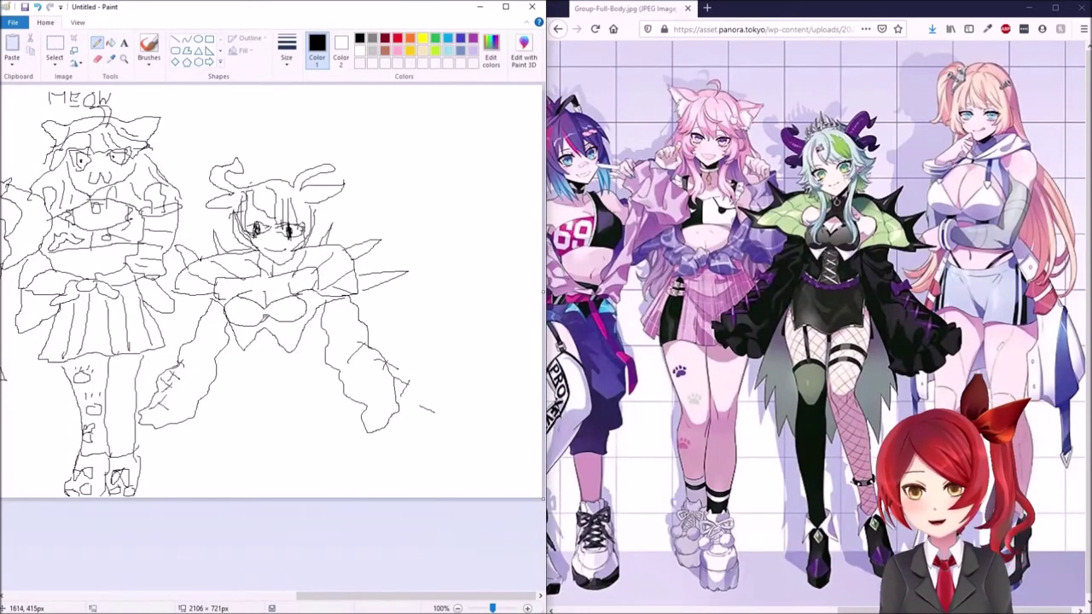
# Step: Draw the crisscross corset lacing and the waist contours on the horned figure
pyautogui.moveTo(258, 334); pyautogui.dragTo(258, 368)
pyautogui.moveTo(274, 342)
pyautogui.mouseDown()
pyautogui.moveTo(275, 367)
pyautogui.moveTo(258, 350)
pyautogui.mouseUp()
pyautogui.moveTo(258, 337); pyautogui.dragTo(275, 354)
pyautogui.moveTo(274, 348); pyautogui.dragTo(227, 376)
pyautogui.moveTo(319, 321); pyautogui.dragTo(302, 374)
pyautogui.moveTo(230, 334); pyautogui.dragTo(243, 377)
pyautogui.moveTo(305, 336); pyautogui.dragTo(292, 377)
# Step: Draw the horned figure's short skirt, thigh straps and both legs
pyautogui.moveTo(222, 378)
pyautogui.mouseDown()
pyautogui.moveTo(310, 382)
pyautogui.moveTo(273, 392)
pyautogui.moveTo(309, 371)
pyautogui.moveTo(215, 474)
pyautogui.moveTo(259, 433)
pyautogui.moveTo(297, 486)
pyautogui.moveTo(313, 381)
pyautogui.moveTo(237, 418)
pyautogui.mouseUp()
pyautogui.moveTo(243, 387)
pyautogui.mouseDown()
pyautogui.moveTo(242, 419)
pyautogui.moveTo(261, 423)
pyautogui.moveTo(239, 390)
pyautogui.moveTo(238, 421)
pyautogui.moveTo(303, 418)
pyautogui.mouseUp()
pyautogui.moveTo(278, 424); pyautogui.dragTo(308, 433)
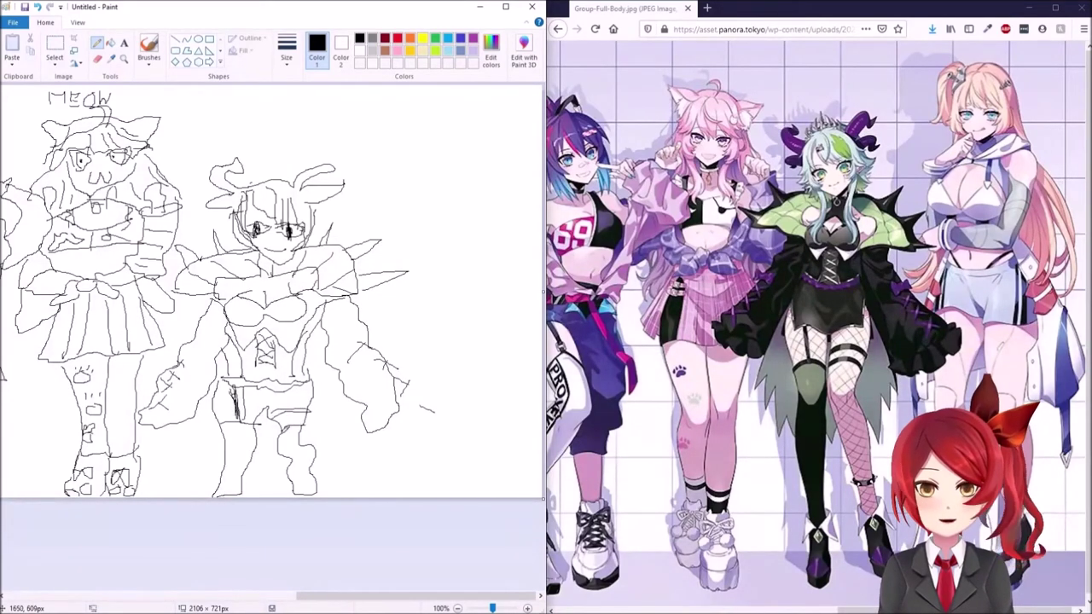
# Step: Complete the lacing on the horned figure's sleeve and draw a small bow on each sleeve
pyautogui.moveTo(358, 348); pyautogui.dragTo(396, 411)
pyautogui.moveTo(353, 333); pyautogui.dragTo(358, 343)
pyautogui.moveTo(362, 326); pyautogui.dragTo(375, 340)
pyautogui.moveTo(195, 344); pyautogui.dragTo(195, 350)
pyautogui.moveTo(185, 345)
pyautogui.mouseDown()
pyautogui.moveTo(174, 344)
pyautogui.moveTo(184, 350)
pyautogui.mouseUp()
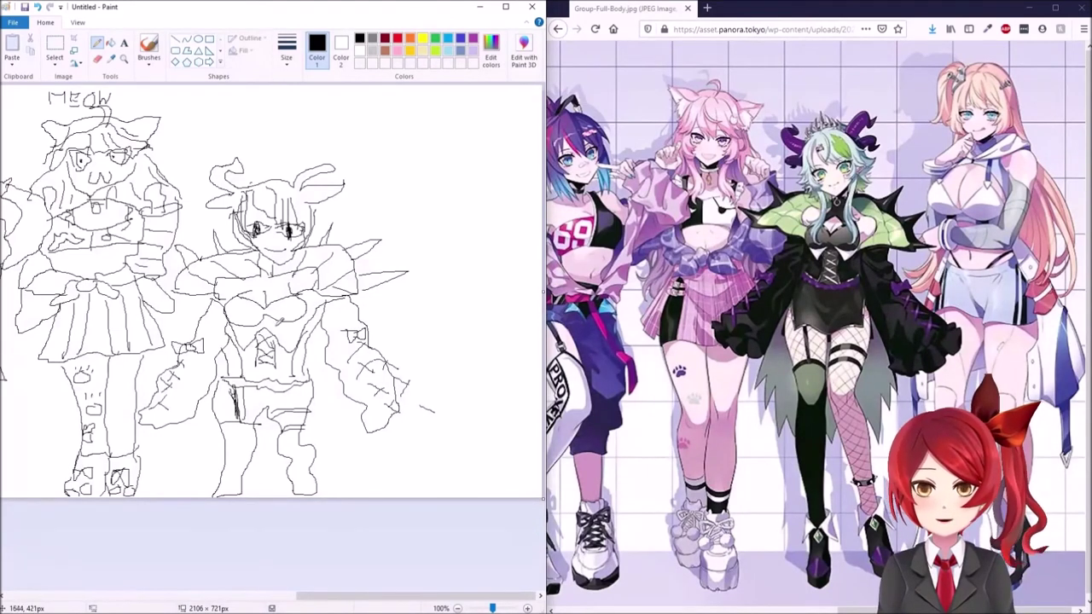
# Step: Draw a spiked crown between the horns and a choker pendant at the horned figure's neck
pyautogui.moveTo(261, 190)
pyautogui.mouseDown()
pyautogui.moveTo(253, 172)
pyautogui.moveTo(271, 161)
pyautogui.mouseUp()
pyautogui.moveTo(282, 183); pyautogui.dragTo(293, 164)
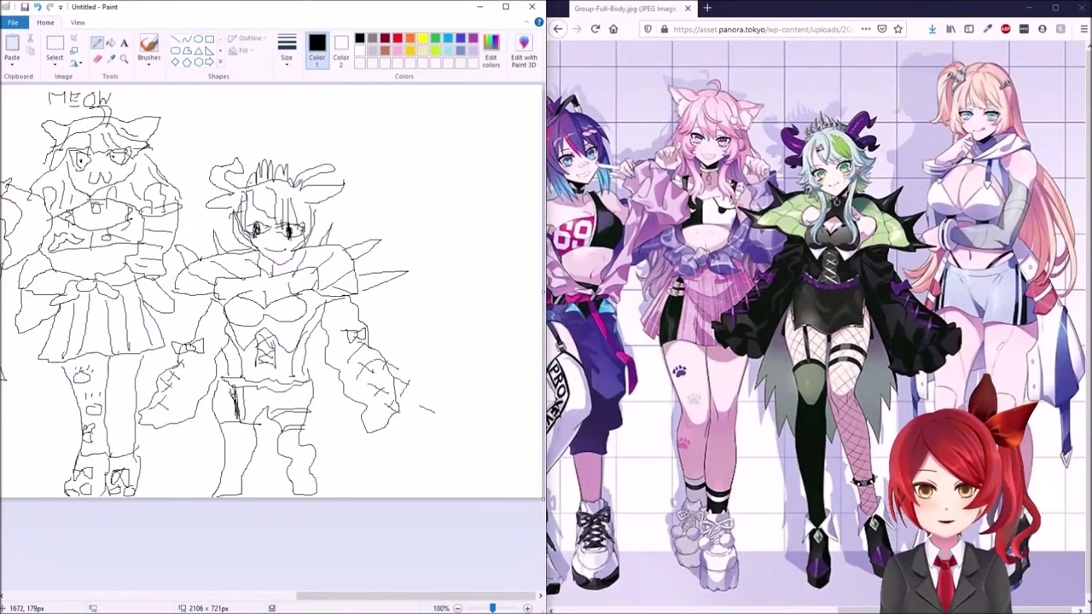
pyautogui.moveTo(273, 264); pyautogui.dragTo(281, 270)
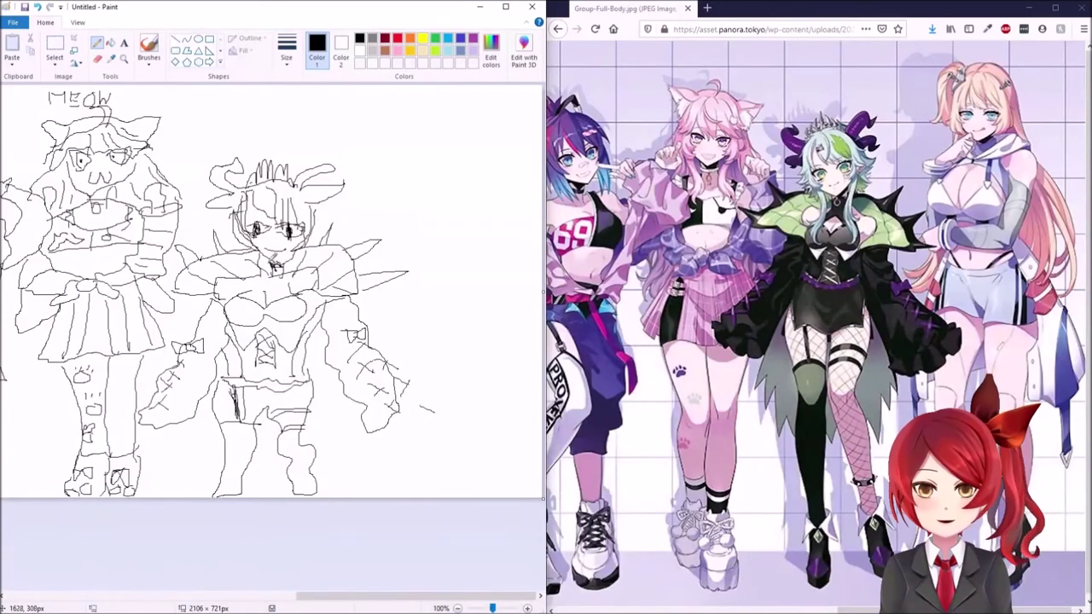
# Step: Draw the ragged cape ends beside the horned figure's legs and the pointed shoes
pyautogui.moveTo(199, 415)
pyautogui.mouseDown()
pyautogui.moveTo(223, 445)
pyautogui.moveTo(246, 442)
pyautogui.mouseUp()
pyautogui.moveTo(334, 376); pyautogui.dragTo(306, 434)
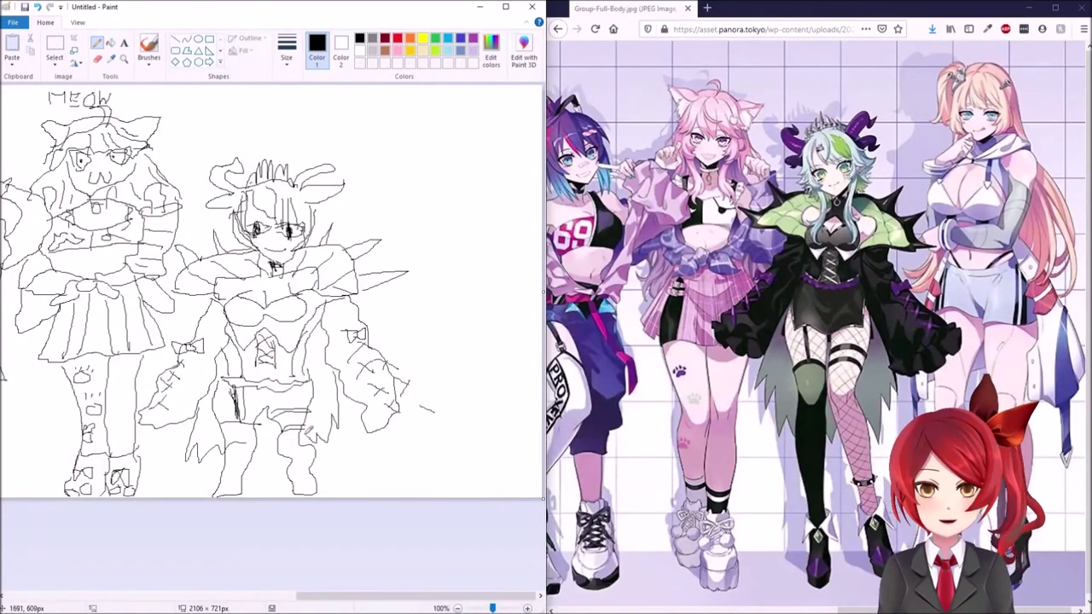
pyautogui.moveTo(239, 460)
pyautogui.mouseDown()
pyautogui.moveTo(215, 486)
pyautogui.moveTo(226, 472)
pyautogui.mouseUp()
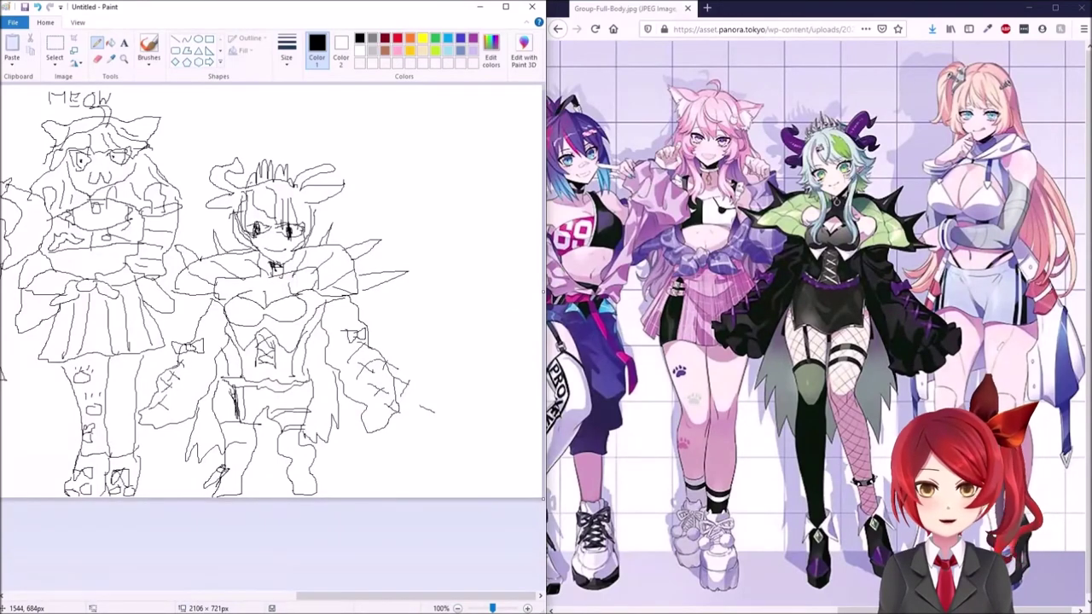
pyautogui.moveTo(295, 466); pyautogui.dragTo(279, 478)
pyautogui.moveTo(312, 464); pyautogui.dragTo(316, 482)
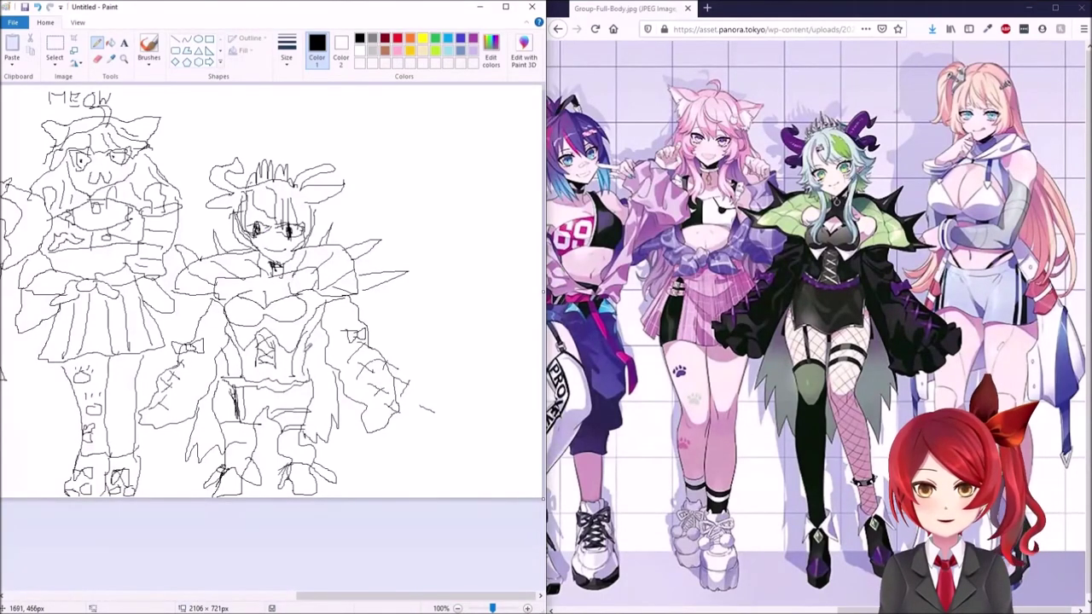
# Step: Widen the canvas to 2160 × 724 px to fit the blonde figure
pyautogui.moveTo(371, 596); pyautogui.dragTo(349, 607)
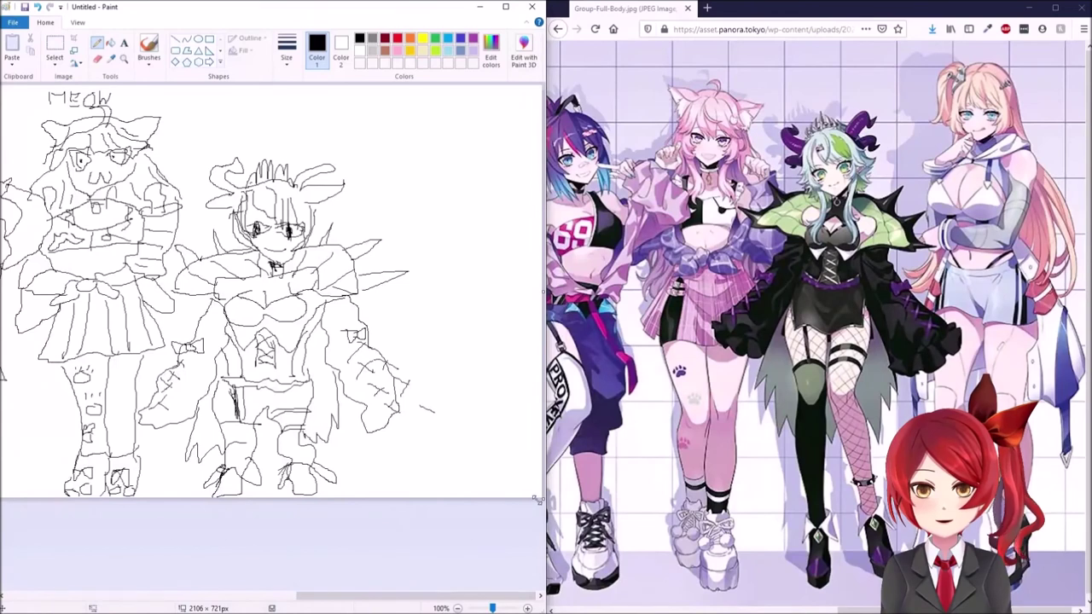
pyautogui.moveTo(544, 499); pyautogui.dragTo(574, 500)
pyautogui.moveTo(477, 597); pyautogui.dragTo(495, 596)
# Step: Draw the blonde figure's head with side ponytail, hair clips and face, plus the hood, large chest and bent arm
pyautogui.moveTo(432, 117)
pyautogui.mouseDown()
pyautogui.moveTo(424, 177)
pyautogui.moveTo(475, 117)
pyautogui.moveTo(448, 138)
pyautogui.moveTo(485, 134)
pyautogui.moveTo(463, 156)
pyautogui.mouseUp()
pyautogui.moveTo(423, 134)
pyautogui.mouseDown()
pyautogui.moveTo(463, 147)
pyautogui.moveTo(445, 127)
pyautogui.moveTo(484, 129)
pyautogui.moveTo(519, 156)
pyautogui.moveTo(516, 181)
pyautogui.mouseUp()
pyautogui.moveTo(452, 101)
pyautogui.mouseDown()
pyautogui.moveTo(420, 90)
pyautogui.moveTo(379, 175)
pyautogui.moveTo(445, 119)
pyautogui.moveTo(429, 110)
pyautogui.moveTo(501, 104)
pyautogui.moveTo(503, 114)
pyautogui.mouseUp()
pyautogui.moveTo(445, 178); pyautogui.dragTo(436, 187)
pyautogui.moveTo(469, 170)
pyautogui.mouseDown()
pyautogui.moveTo(423, 188)
pyautogui.moveTo(435, 206)
pyautogui.moveTo(496, 180)
pyautogui.moveTo(426, 210)
pyautogui.moveTo(477, 247)
pyautogui.moveTo(479, 274)
pyautogui.mouseUp()
pyautogui.moveTo(427, 224)
pyautogui.mouseDown()
pyautogui.moveTo(354, 254)
pyautogui.moveTo(343, 283)
pyautogui.moveTo(471, 328)
pyautogui.moveTo(413, 217)
pyautogui.moveTo(384, 244)
pyautogui.mouseUp()
pyautogui.moveTo(517, 181)
pyautogui.mouseDown()
pyautogui.moveTo(484, 249)
pyautogui.moveTo(525, 227)
pyautogui.moveTo(426, 364)
pyautogui.moveTo(490, 340)
pyautogui.mouseUp()
pyautogui.moveTo(512, 286); pyautogui.dragTo(511, 232)
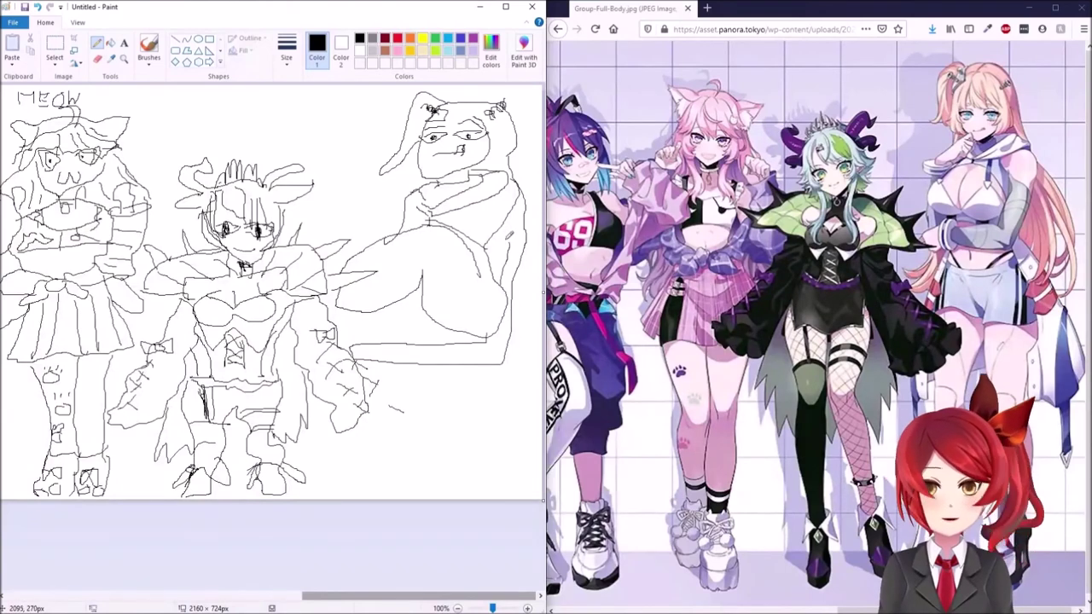
# Step: Draw the blonde figure's raised hand and forearm under the chin and the cuff of the folded arm
pyautogui.moveTo(371, 313); pyautogui.dragTo(368, 346)
pyautogui.moveTo(368, 245)
pyautogui.mouseDown()
pyautogui.moveTo(356, 204)
pyautogui.moveTo(377, 192)
pyautogui.moveTo(352, 205)
pyautogui.moveTo(377, 205)
pyautogui.moveTo(379, 248)
pyautogui.mouseUp()
pyautogui.moveTo(364, 202)
pyautogui.mouseDown()
pyautogui.moveTo(409, 178)
pyautogui.moveTo(396, 192)
pyautogui.mouseUp()
pyautogui.moveTo(371, 325); pyautogui.dragTo(378, 327)
pyautogui.moveTo(371, 345)
pyautogui.mouseDown()
pyautogui.moveTo(387, 362)
pyautogui.moveTo(376, 325)
pyautogui.mouseUp()
# Step: Add the chest opening and fold lines to the blonde figure's top
pyautogui.moveTo(380, 247); pyautogui.dragTo(405, 299)
pyautogui.moveTo(483, 255); pyautogui.dragTo(442, 322)
pyautogui.moveTo(417, 237); pyautogui.dragTo(417, 267)
pyautogui.moveTo(418, 237); pyautogui.dragTo(448, 272)
pyautogui.moveTo(423, 243)
pyautogui.mouseDown()
pyautogui.moveTo(436, 244)
pyautogui.moveTo(429, 255)
pyautogui.mouseUp()
pyautogui.moveTo(424, 256)
pyautogui.mouseDown()
pyautogui.moveTo(434, 255)
pyautogui.moveTo(389, 293)
pyautogui.mouseUp()
pyautogui.moveTo(447, 319); pyautogui.dragTo(436, 309)
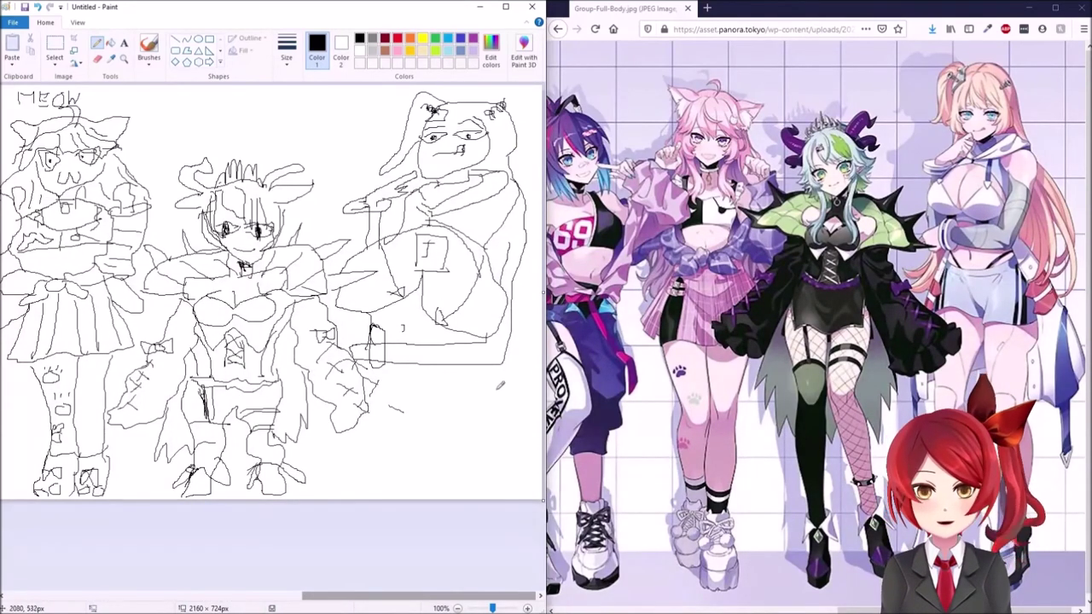
# Step: Draw the blonde figure's hips, shorts and both legs down to the canvas edge
pyautogui.moveTo(384, 366)
pyautogui.mouseDown()
pyautogui.moveTo(483, 376)
pyautogui.moveTo(406, 382)
pyautogui.mouseUp()
pyautogui.moveTo(471, 364)
pyautogui.mouseDown()
pyautogui.moveTo(457, 385)
pyautogui.moveTo(484, 383)
pyautogui.moveTo(491, 421)
pyautogui.moveTo(473, 497)
pyautogui.mouseUp()
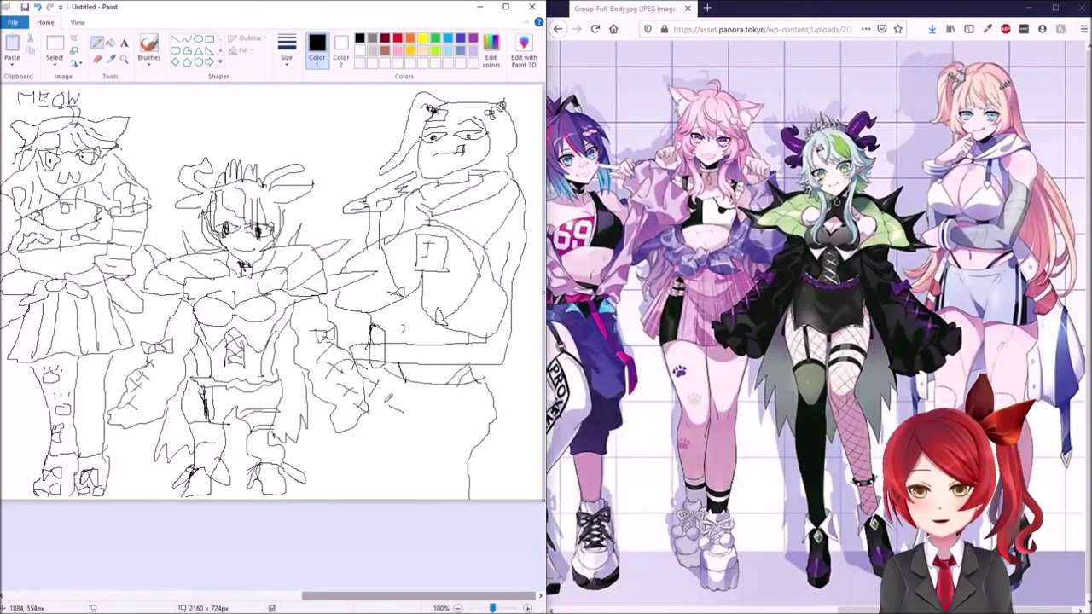
pyautogui.moveTo(416, 427)
pyautogui.mouseDown()
pyautogui.moveTo(433, 495)
pyautogui.moveTo(405, 480)
pyautogui.mouseUp()
pyautogui.moveTo(369, 435); pyautogui.dragTo(364, 494)
pyautogui.moveTo(403, 479)
pyautogui.mouseDown()
pyautogui.moveTo(380, 498)
pyautogui.moveTo(451, 498)
pyautogui.mouseUp()
pyautogui.moveTo(462, 395); pyautogui.dragTo(433, 447)
pyautogui.moveTo(381, 372); pyautogui.dragTo(481, 375)
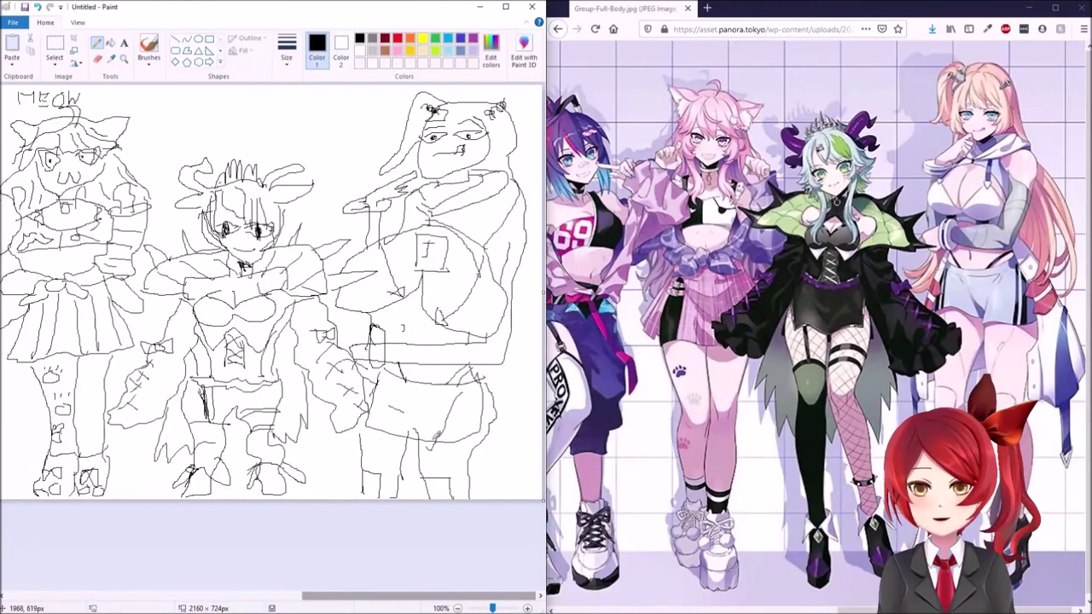
# Step: Add the blonde figure's long flowing hair and shade the lower edge of the top
pyautogui.moveTo(390, 346); pyautogui.dragTo(383, 322)
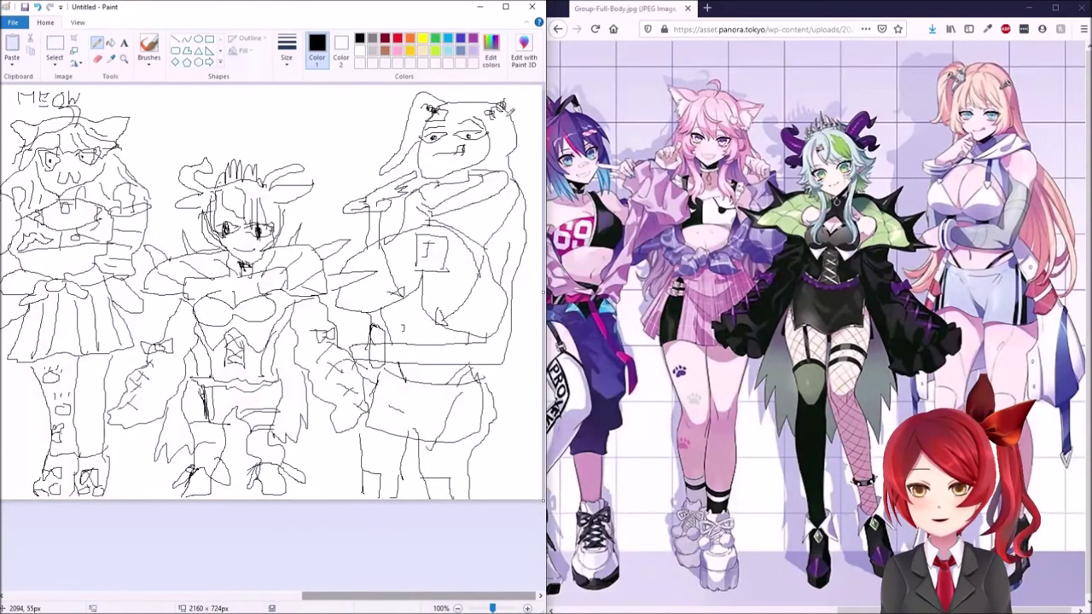
pyautogui.moveTo(488, 111); pyautogui.dragTo(478, 174)
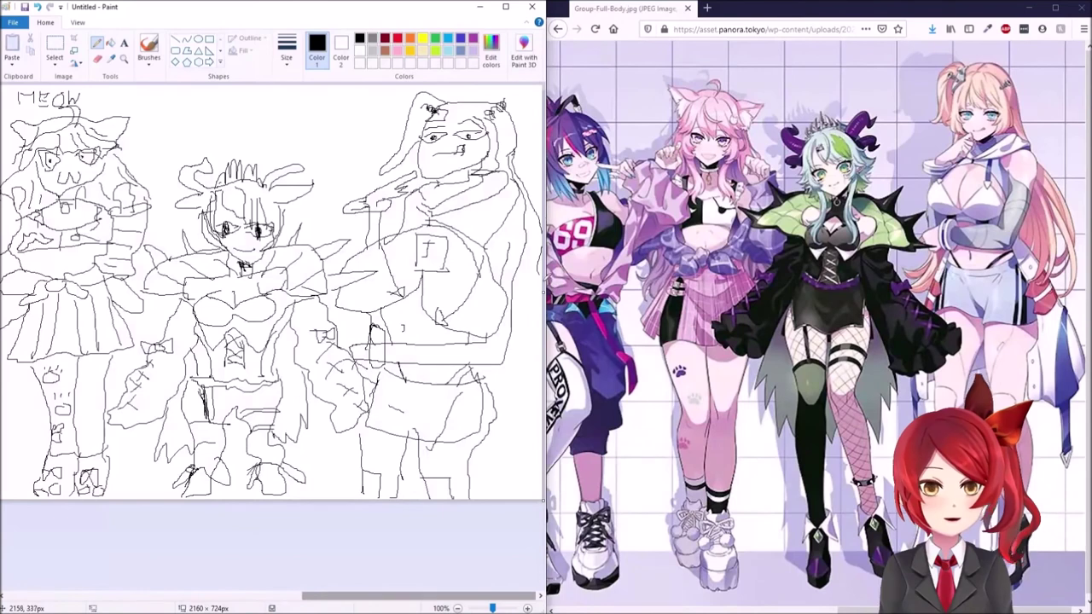
pyautogui.moveTo(339, 307); pyautogui.dragTo(399, 300)
pyautogui.moveTo(452, 321); pyautogui.dragTo(475, 327)
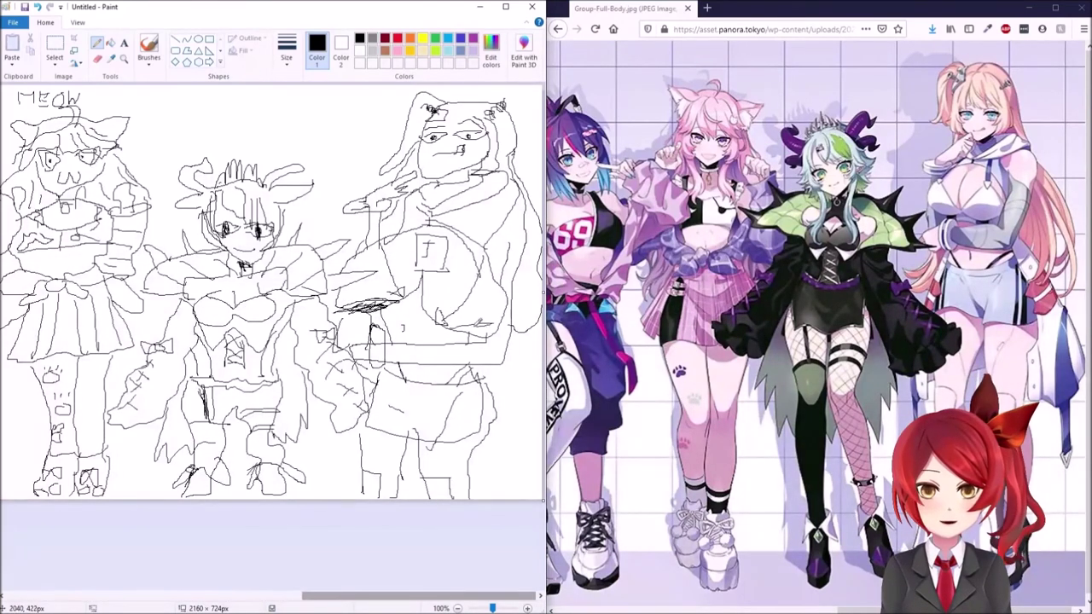